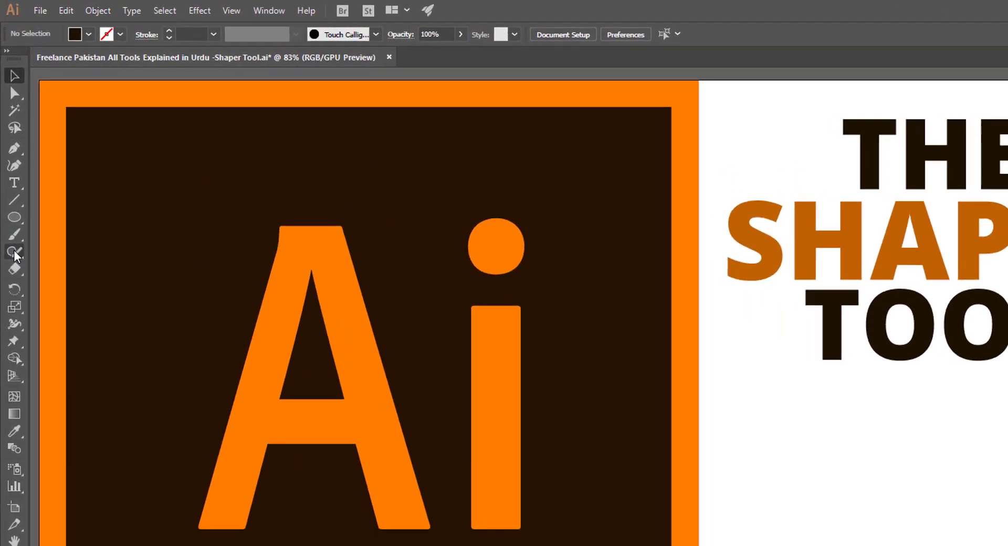
Tear off the Shaper tool group into a floating panel beside the work area.
left_click(16, 272)
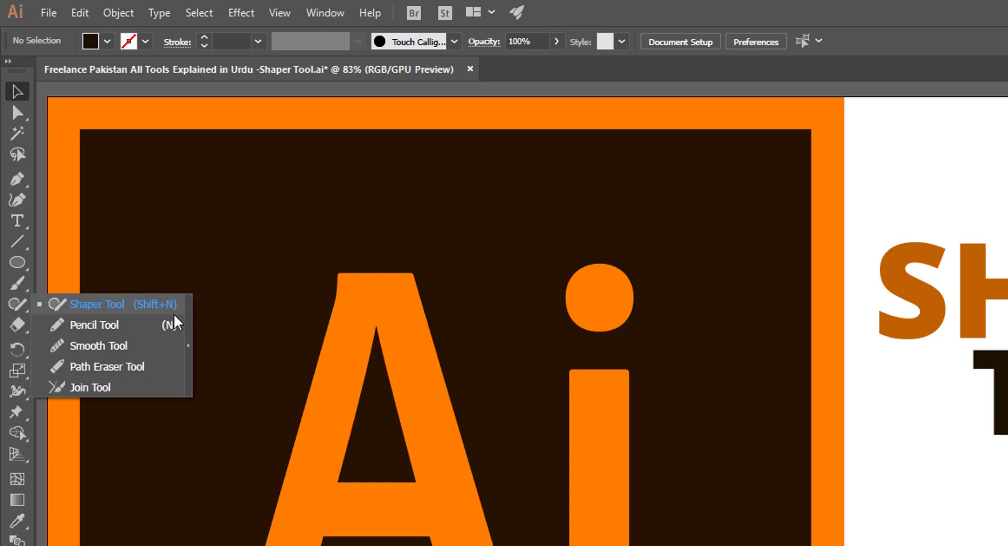
left_click(190, 347)
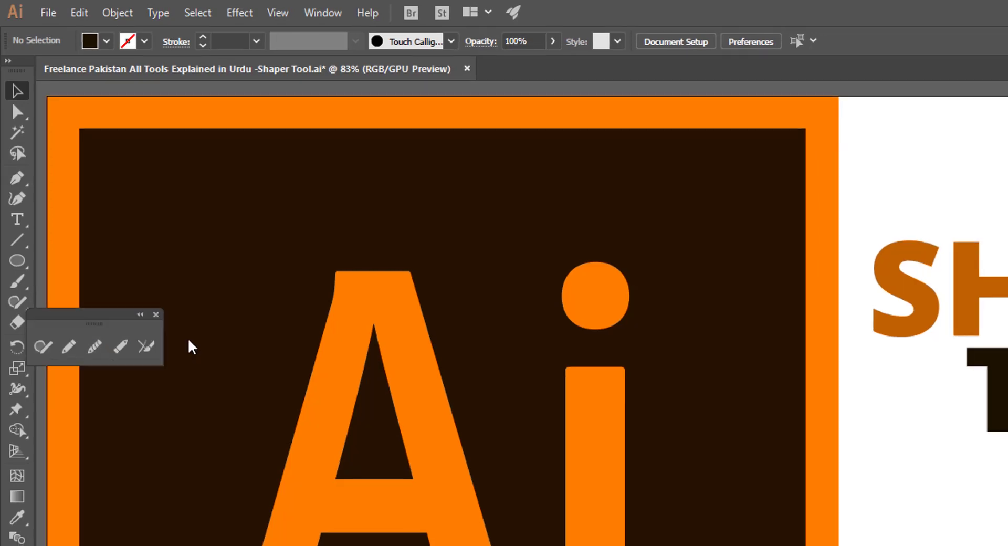
left_click_drag(113, 283, 797, 344)
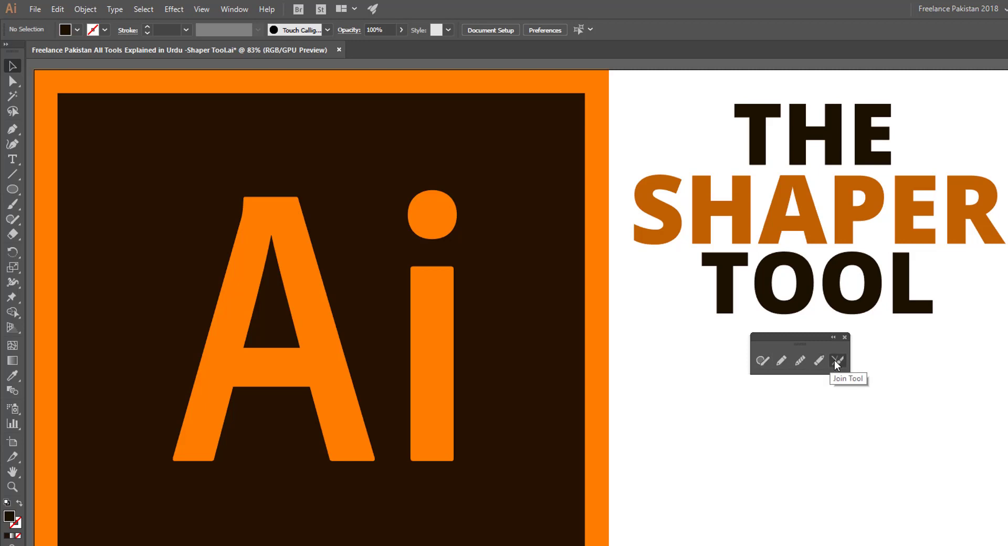
With the Shaper tool, sketch rough circle, square and hexagon gestures below the title.
left_click(762, 360)
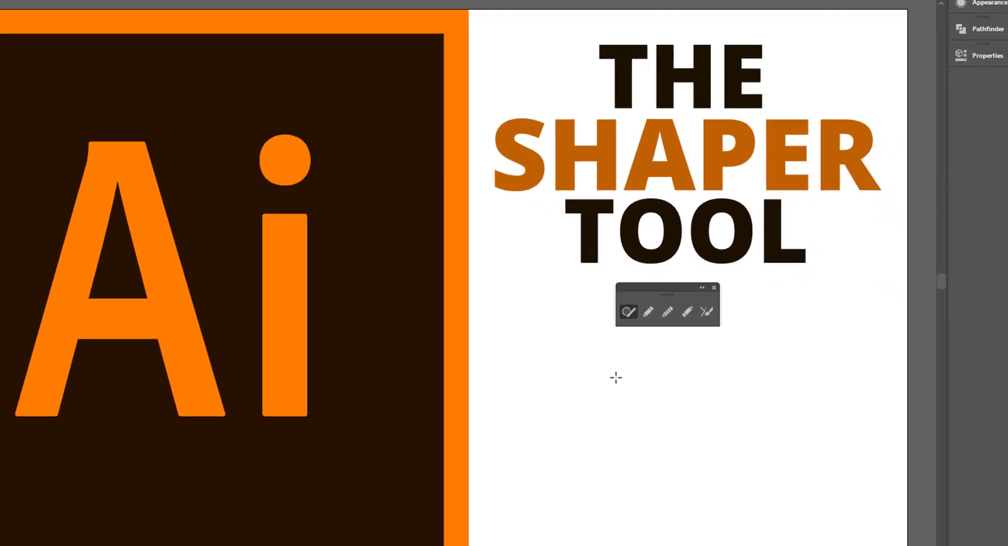
mouse_move(616, 377)
left_mouse_down()
mouse_move(588, 451)
mouse_move(545, 359)
left_mouse_up()
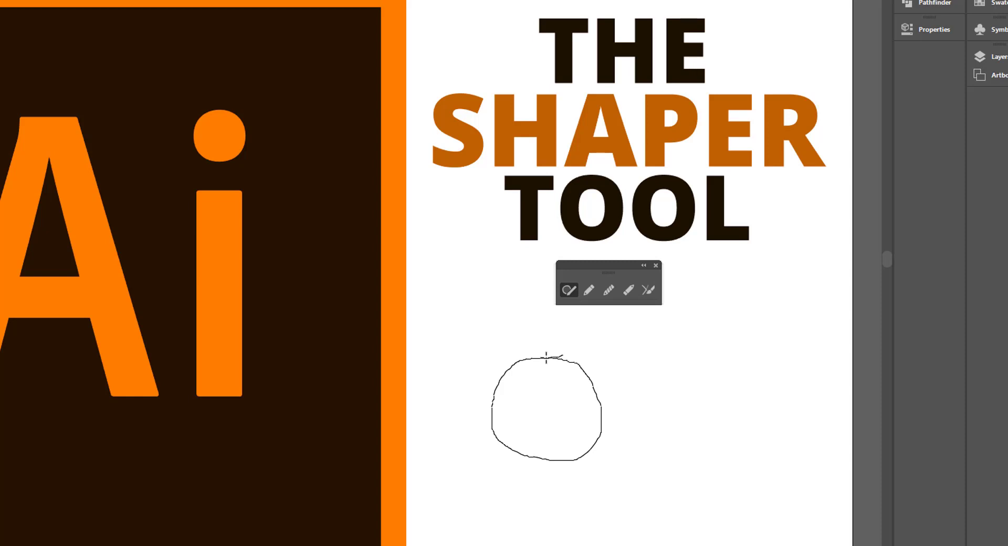
left_click_drag(546, 358, 546, 358)
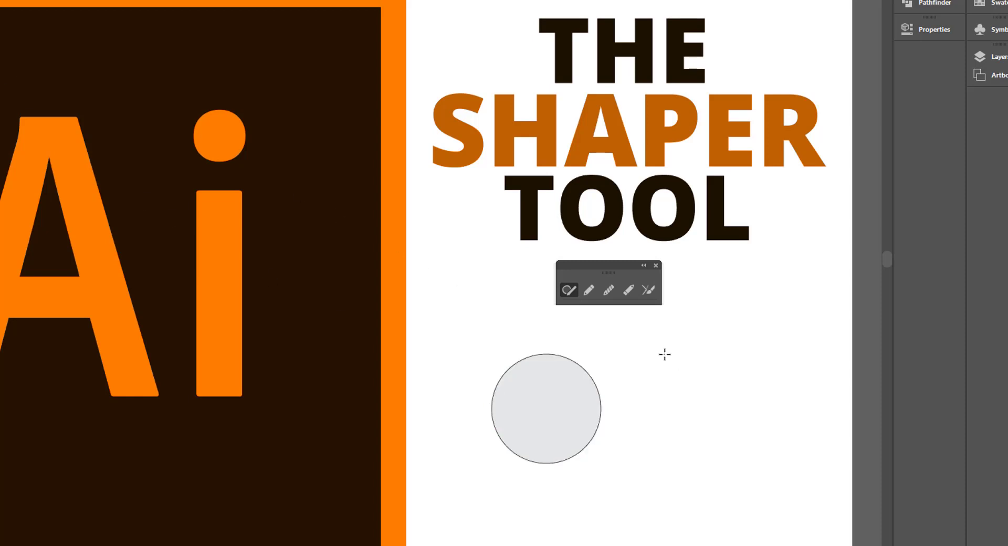
mouse_move(664, 354)
left_mouse_down()
mouse_move(703, 469)
mouse_move(663, 353)
left_mouse_up()
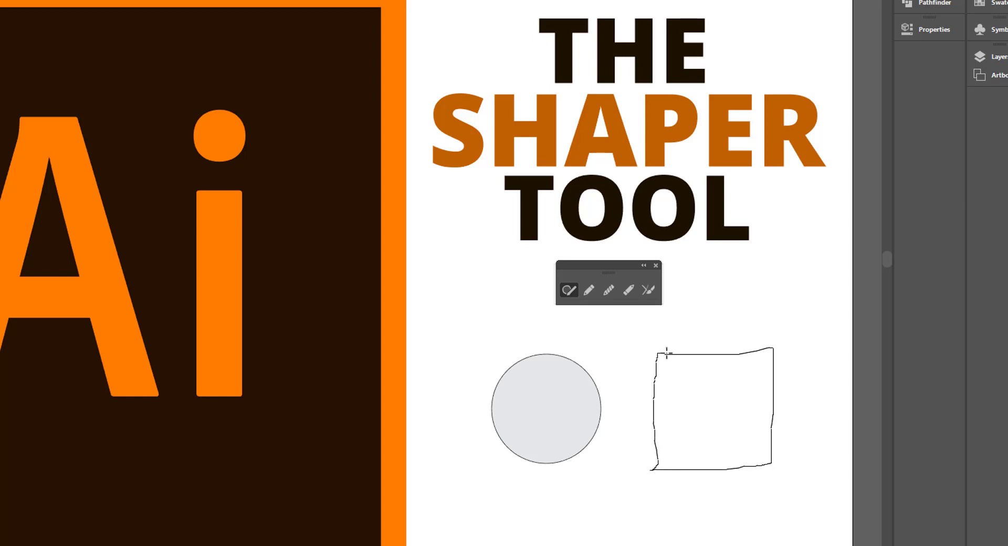
left_click_drag(666, 353, 666, 353)
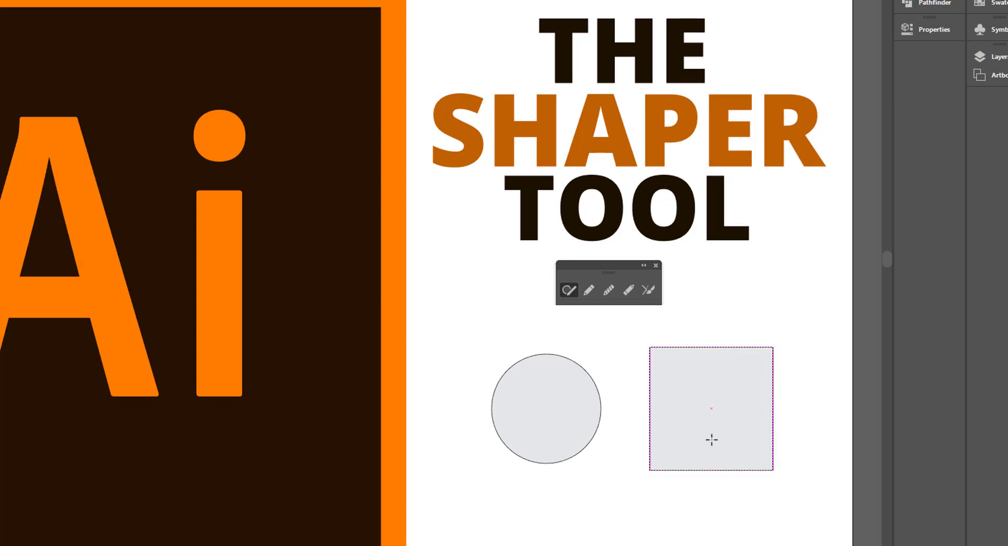
scroll(668, 373, "down", 1)
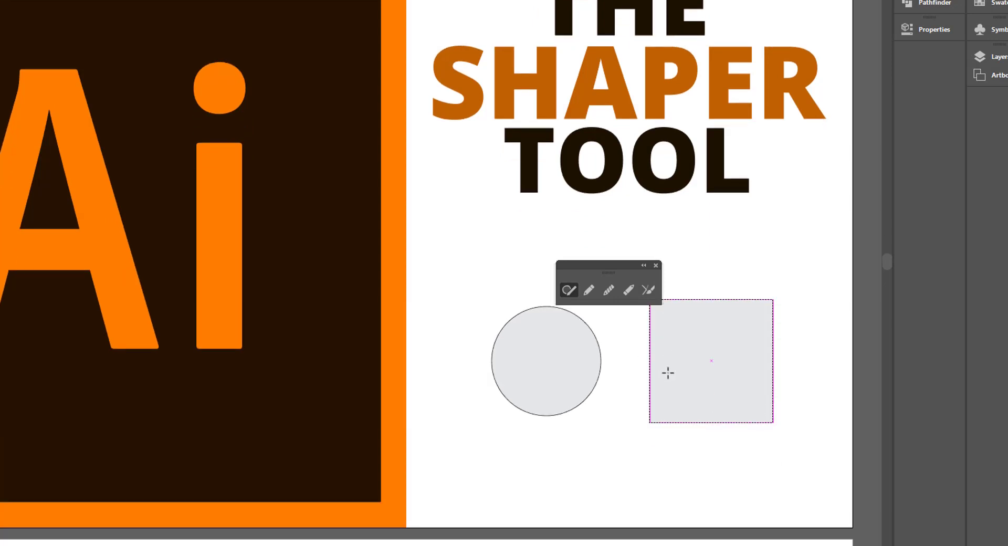
mouse_move(597, 430)
left_mouse_down()
mouse_move(572, 459)
mouse_move(612, 499)
mouse_move(629, 471)
mouse_move(597, 431)
left_mouse_up()
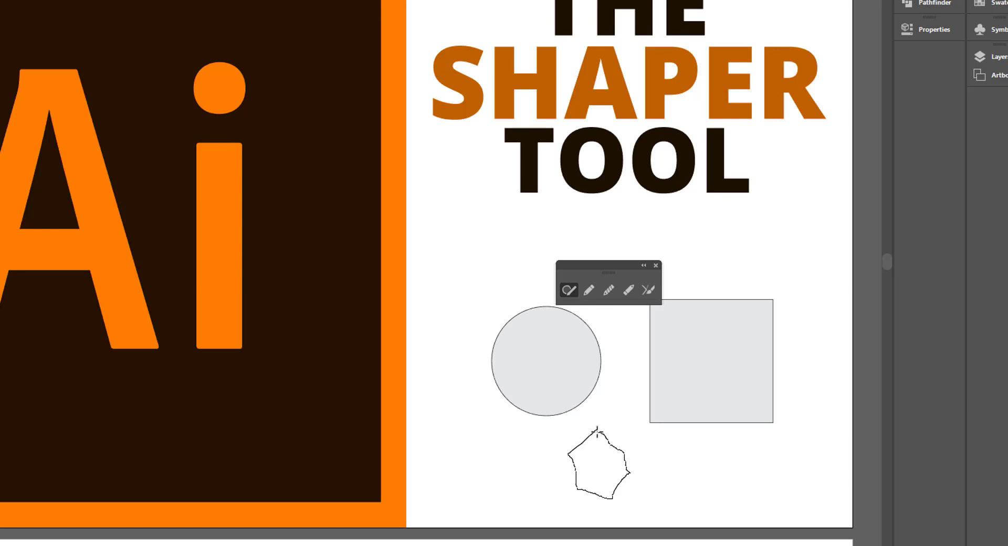
left_click_drag(597, 432, 596, 432)
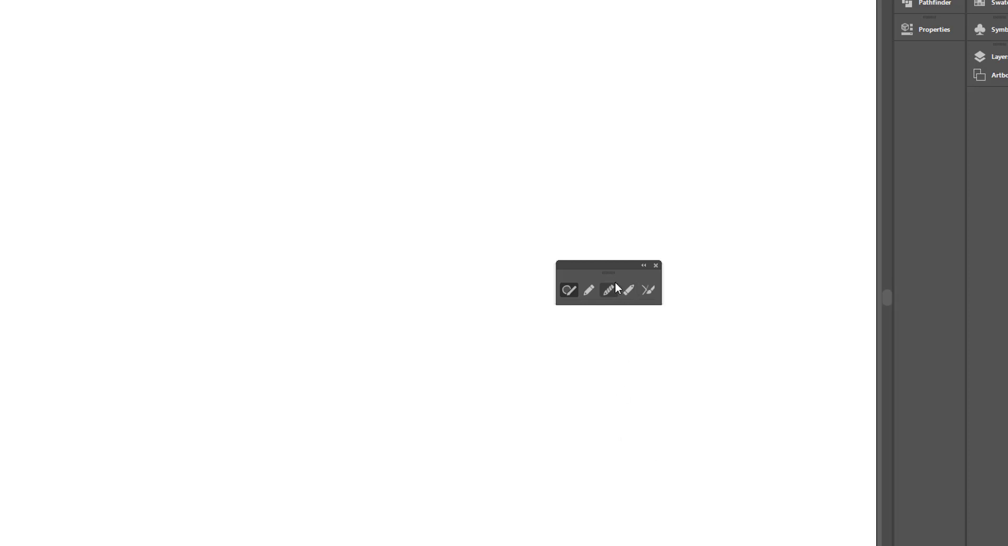
Sketch a circle, wide rectangle, square and hexagon in a row across the artboard.
mouse_move(611, 278)
left_mouse_down()
mouse_move(295, 23)
mouse_move(296, 9)
left_mouse_up()
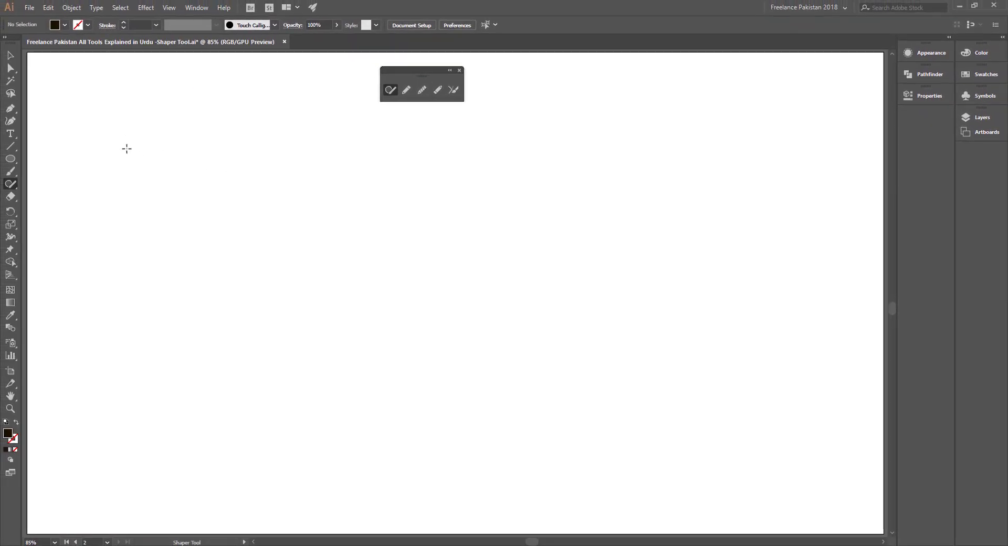
mouse_move(138, 135)
left_mouse_down()
mouse_move(153, 221)
mouse_move(131, 140)
left_mouse_up()
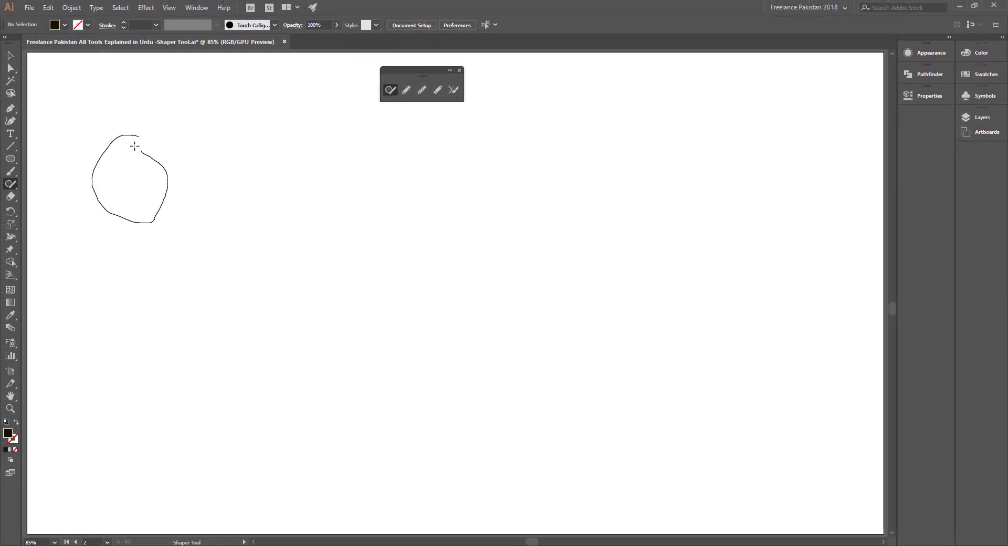
mouse_move(195, 143)
left_mouse_down()
mouse_move(357, 140)
mouse_move(374, 205)
mouse_move(205, 210)
mouse_move(188, 189)
mouse_move(193, 142)
left_mouse_up()
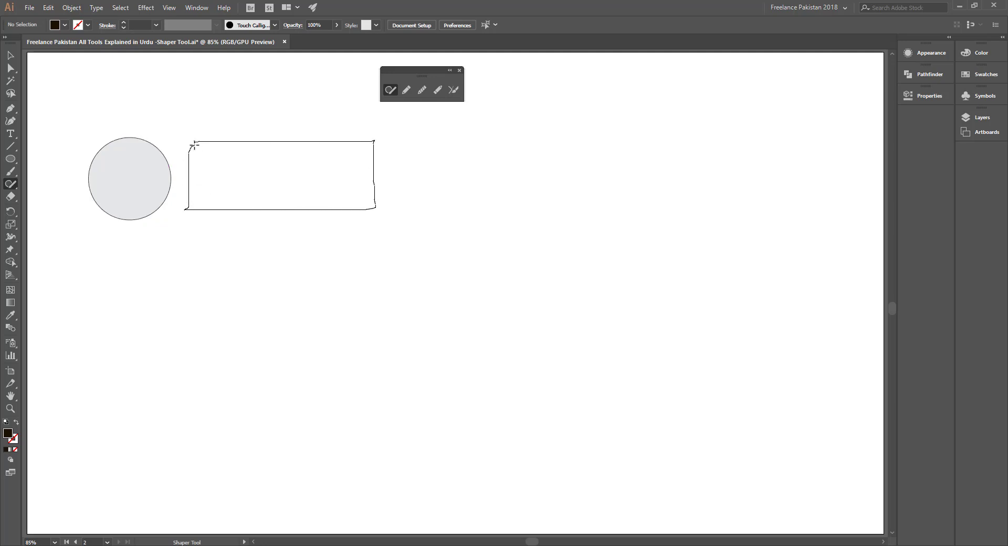
mouse_move(425, 132)
left_mouse_down()
mouse_move(546, 127)
mouse_move(544, 254)
mouse_move(428, 255)
mouse_move(428, 133)
left_mouse_up()
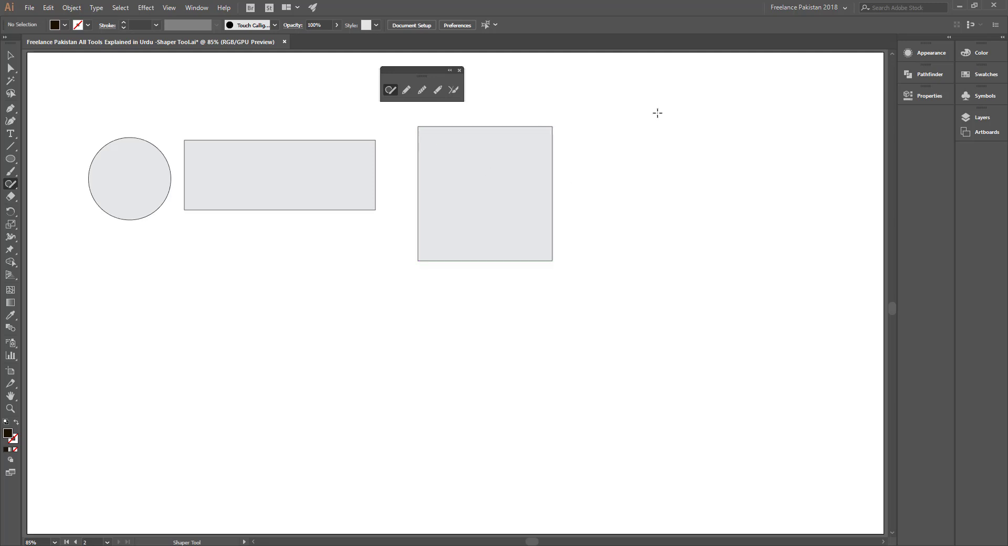
mouse_move(657, 112)
left_mouse_down()
mouse_move(617, 149)
mouse_move(632, 187)
mouse_move(661, 218)
mouse_move(707, 210)
mouse_move(722, 185)
mouse_move(713, 140)
mouse_move(654, 112)
left_mouse_up()
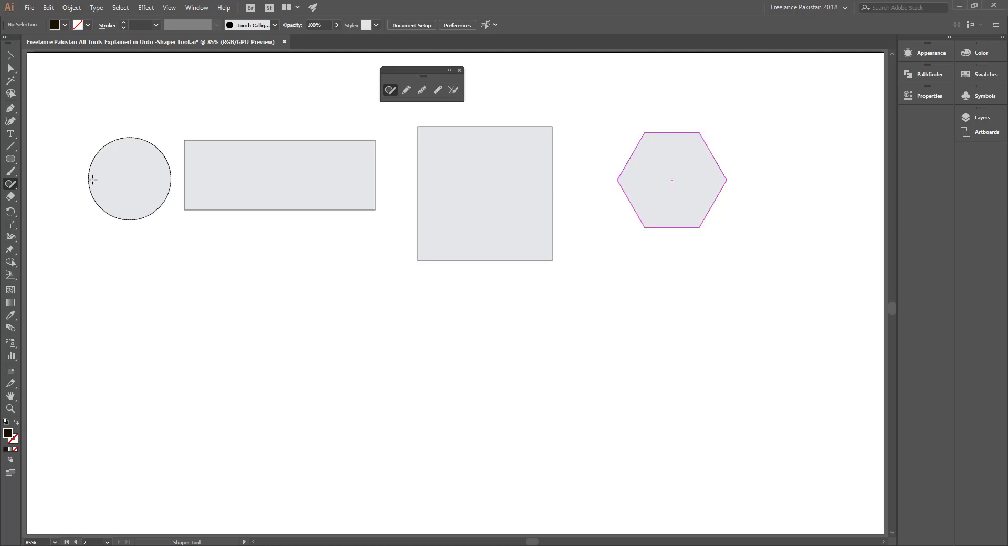
left_click(9, 160)
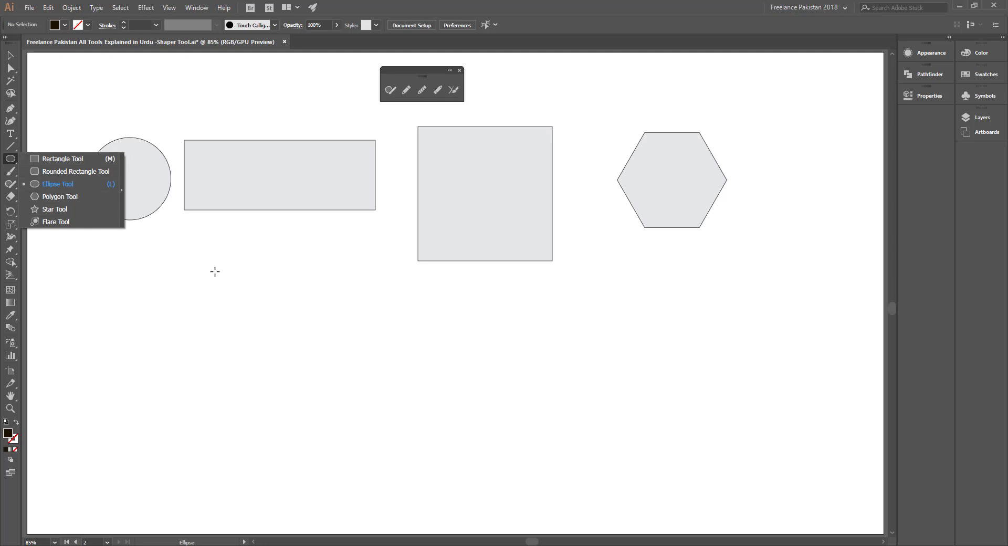
Select the 245.495 × 212.605 px hexagon with the Shaper tool and zoom in on it.
left_click(9, 187)
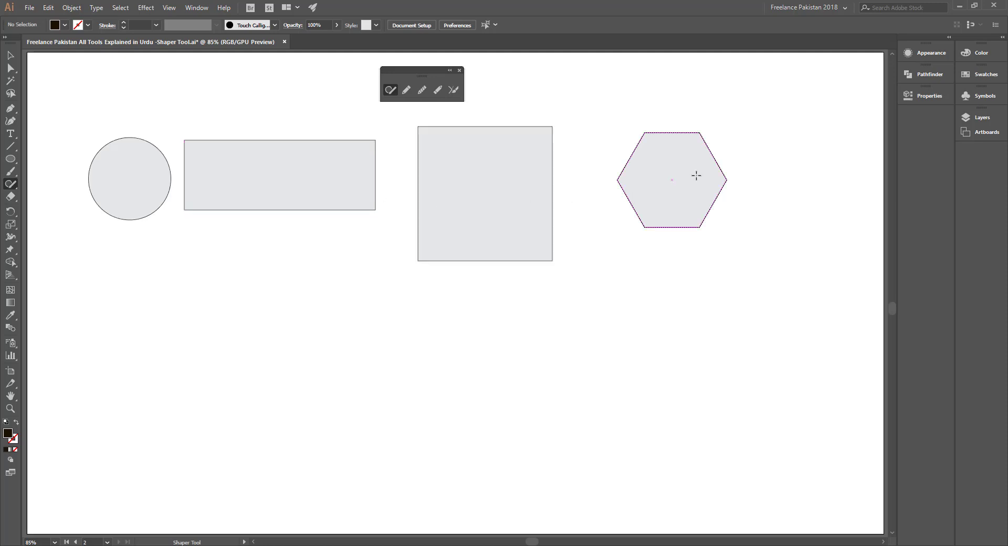
left_click(696, 176)
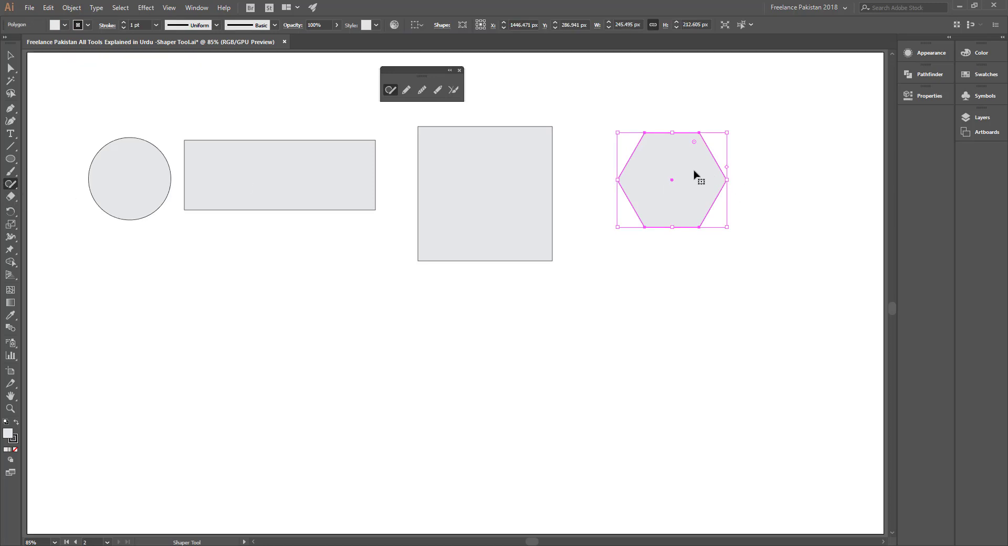
mouse_move(687, 162)
left_mouse_down()
mouse_move(831, 245)
mouse_move(600, 330)
mouse_move(626, 322)
left_mouse_up()
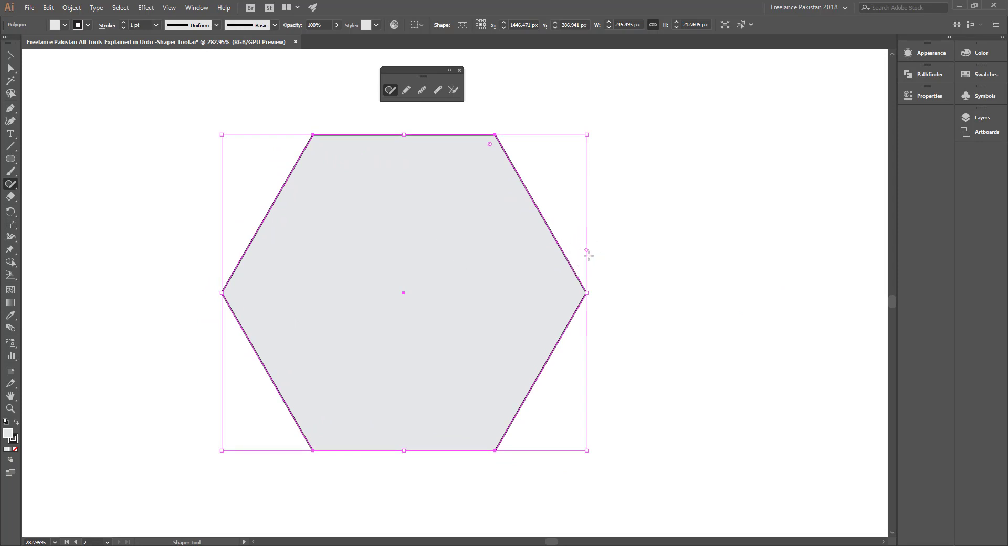
Hide the hexagon's bounding box and drag its sides widget down through 5, 4, then 3 sides.
left_click(589, 255)
left_click(517, 267)
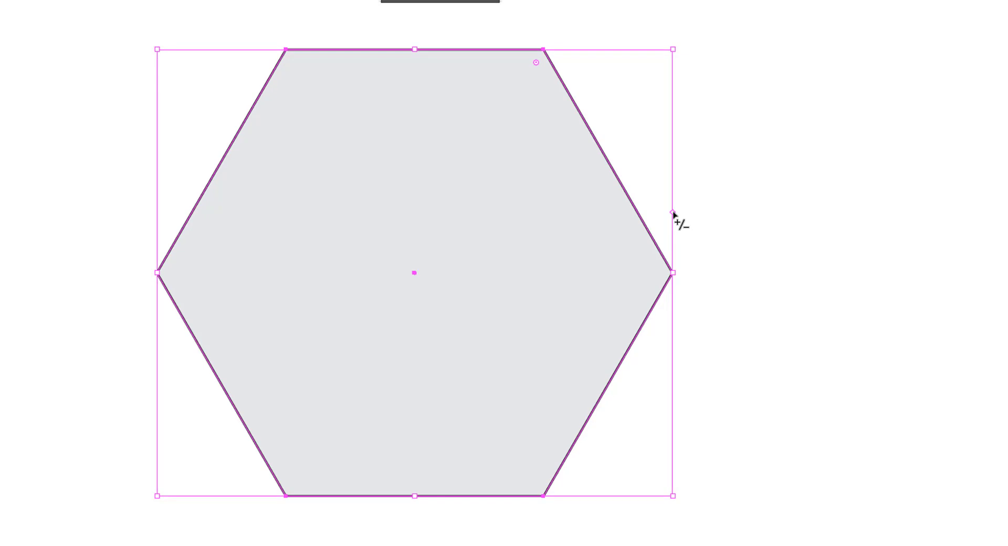
key("a")
left_click_drag(672, 212, 677, 170)
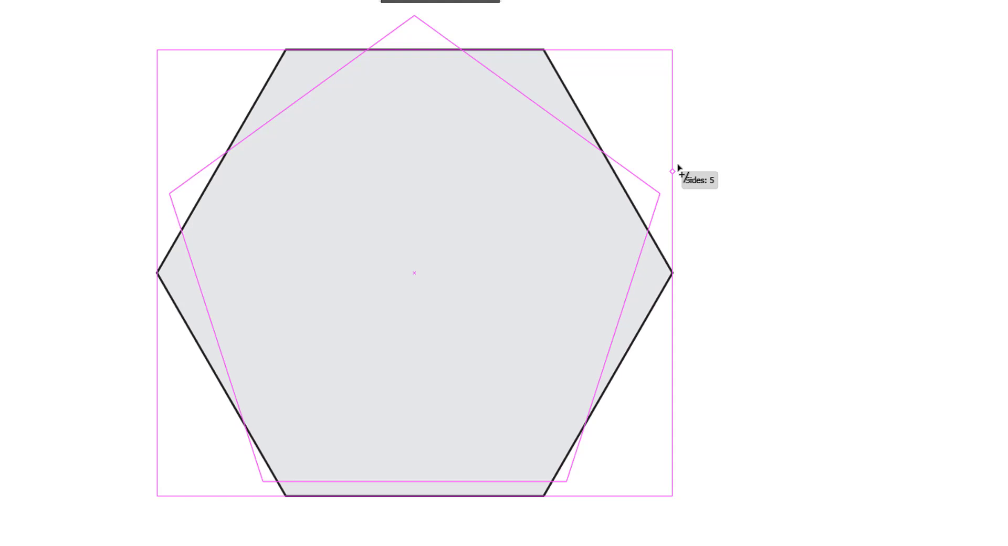
left_click_drag(678, 166, 678, 168)
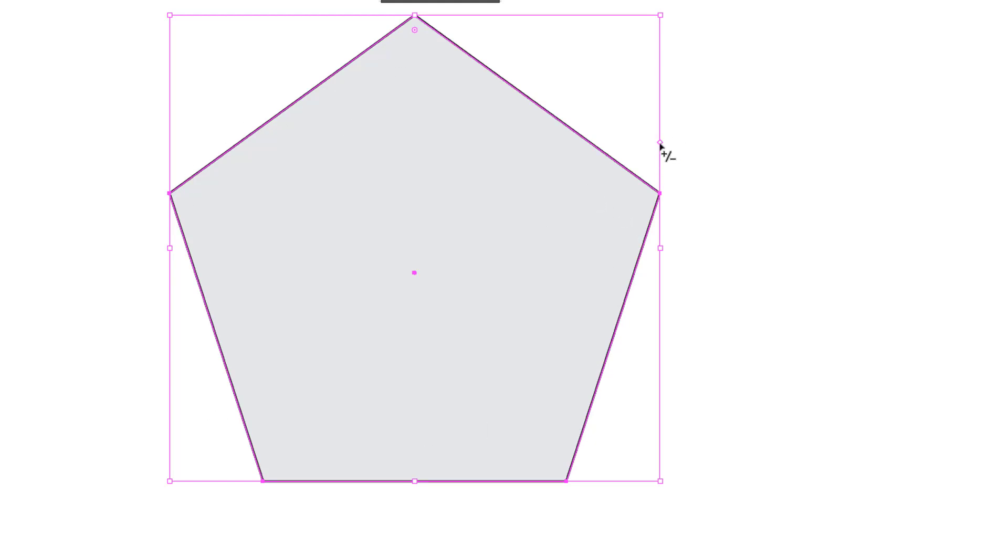
left_click_drag(659, 143, 662, 95)
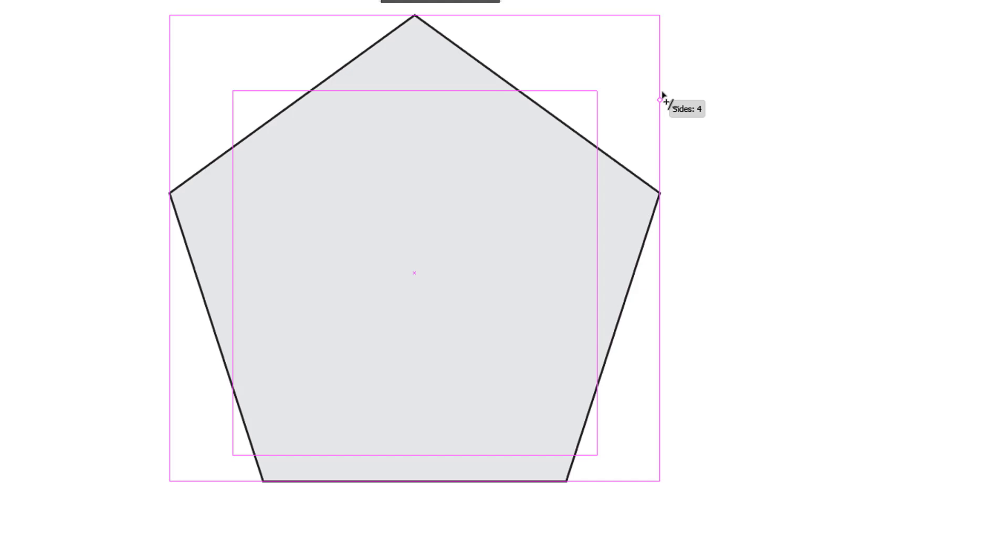
left_click_drag(662, 93, 661, 97)
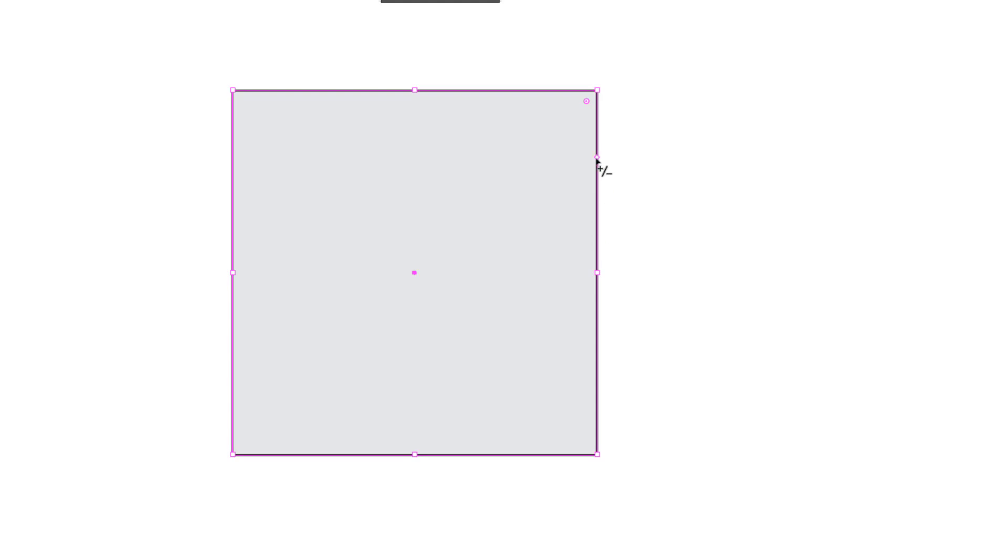
left_click_drag(597, 158, 598, 113)
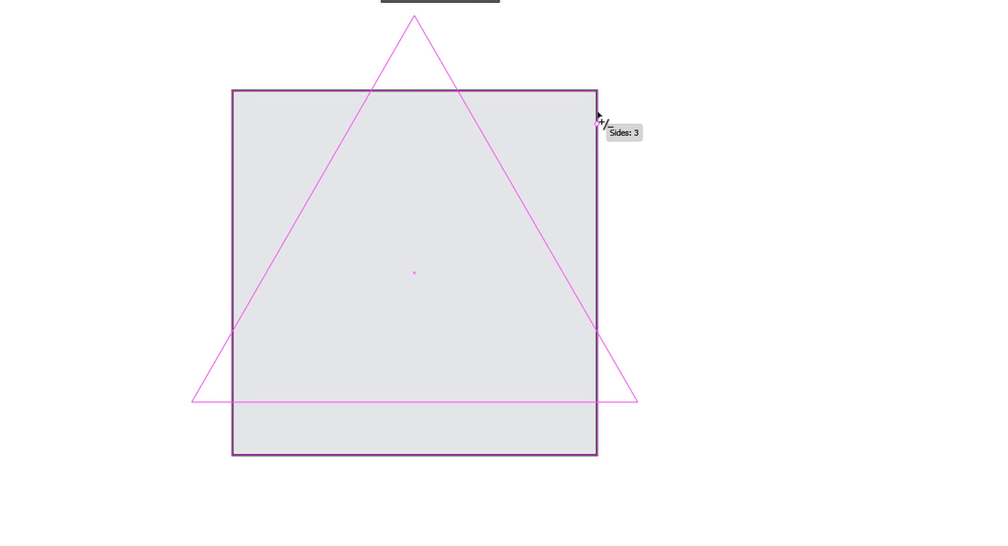
left_click_drag(597, 113, 596, 111)
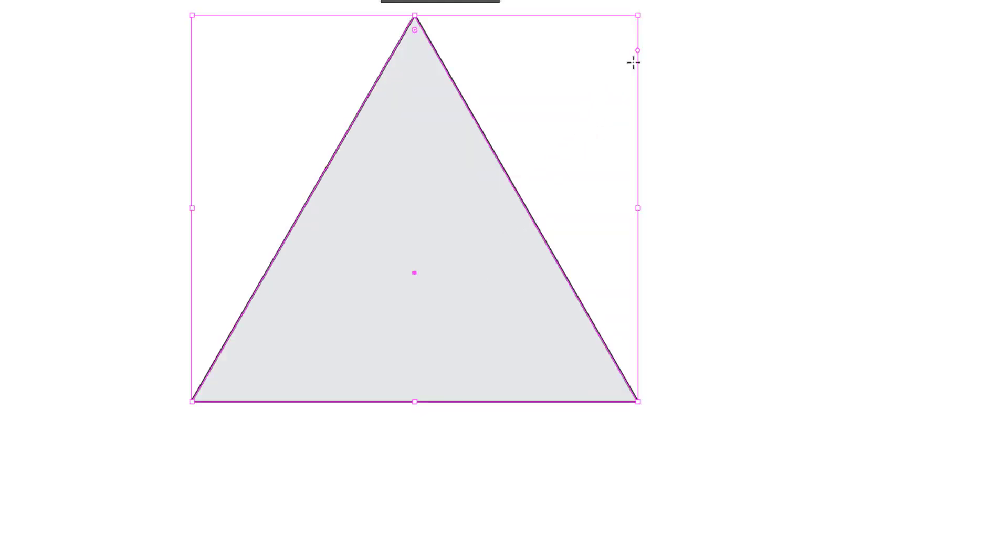
Drag the triangle's sides widget back up to make an 11-sided polygon.
mouse_move(638, 50)
left_mouse_down()
mouse_move(629, 134)
mouse_move(638, 352)
left_mouse_up()
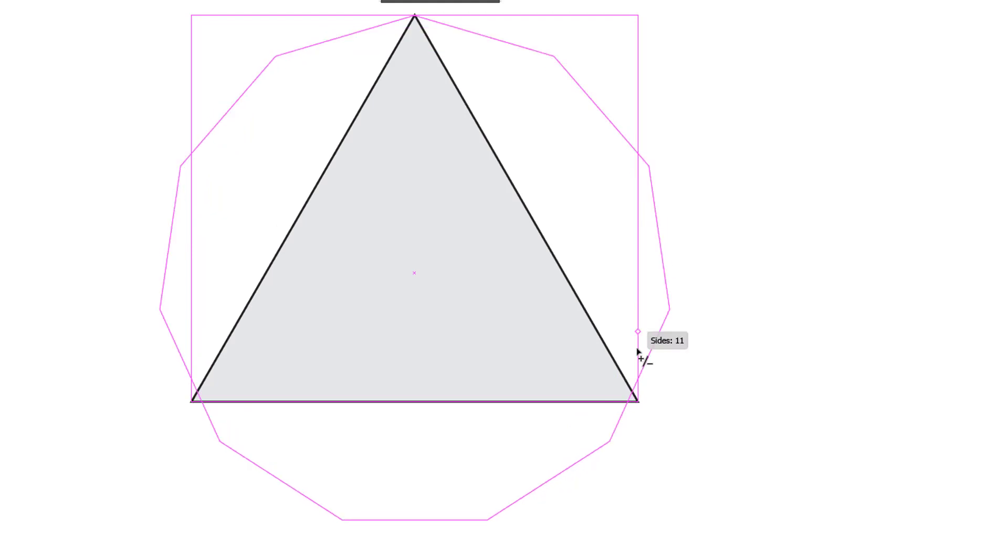
mouse_move(638, 350)
left_mouse_down()
mouse_move(638, 371)
mouse_move(644, 124)
mouse_move(655, 291)
mouse_move(646, 342)
left_mouse_up()
left_click_drag(646, 341, 621, 329)
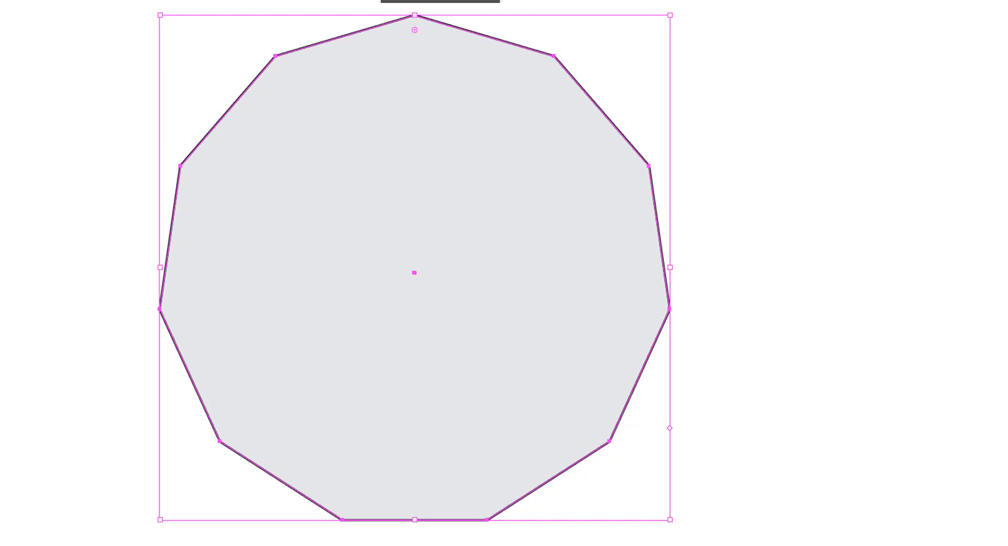
Sketch a small circle inside the polygon and select it.
key("ctrl+shift+a")
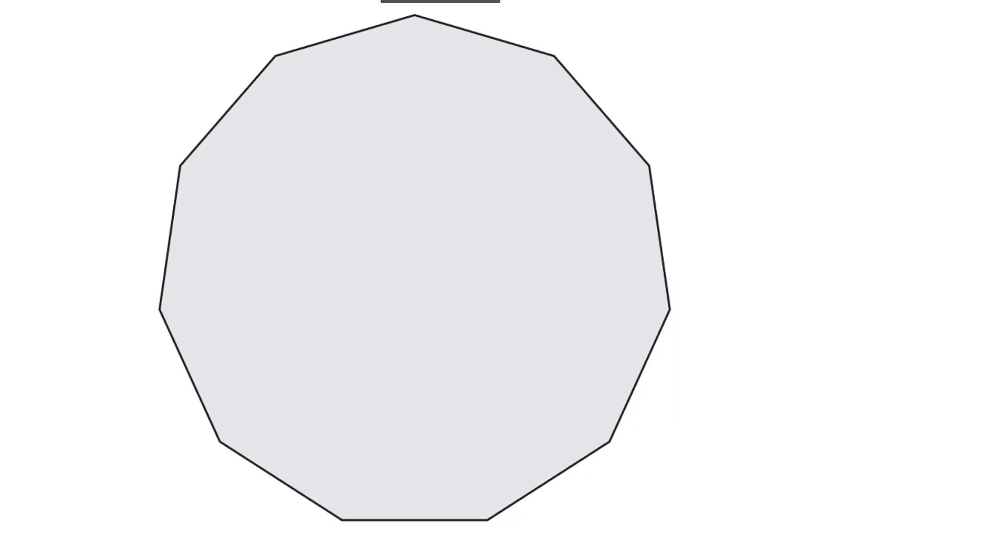
left_click(389, 93)
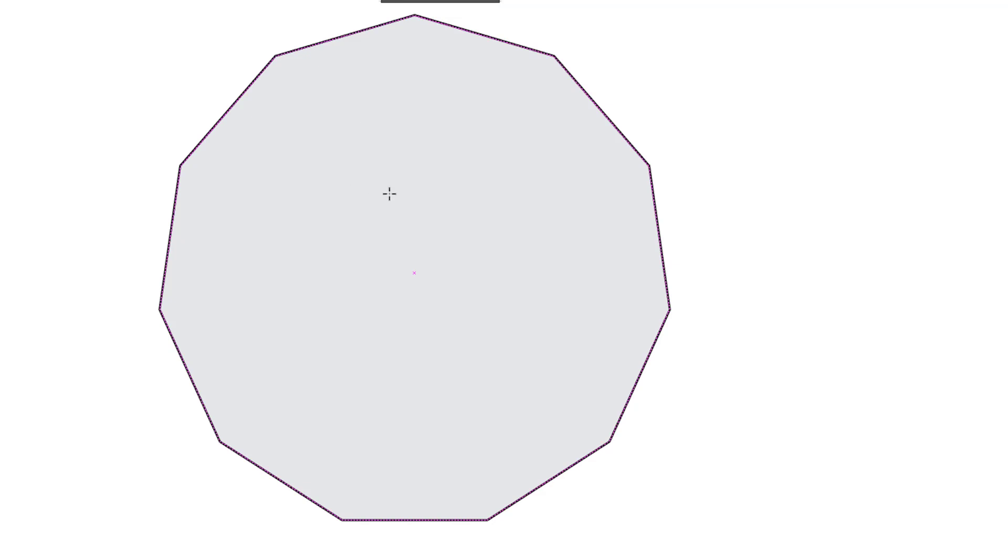
mouse_move(406, 221)
left_mouse_down()
mouse_move(440, 305)
mouse_move(402, 223)
left_mouse_up()
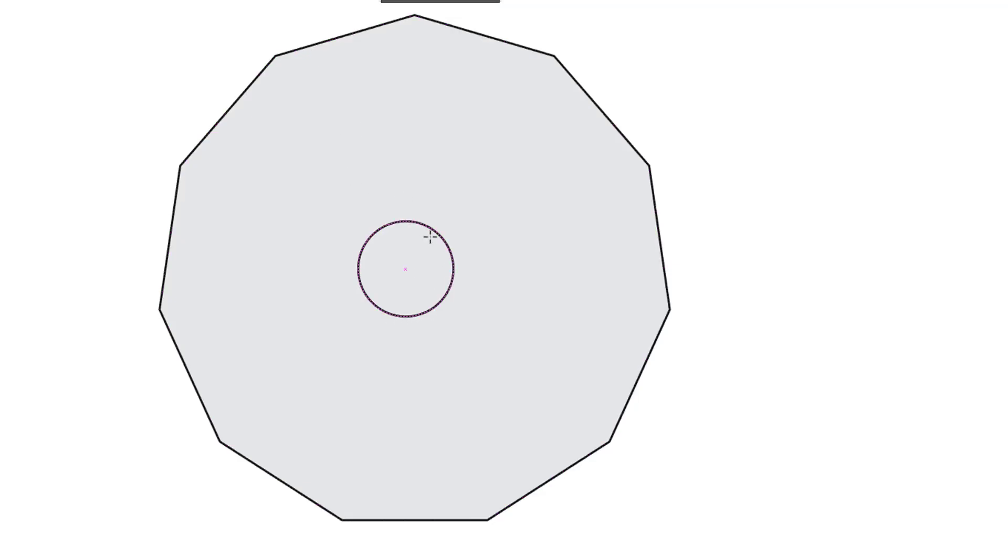
left_click(394, 262)
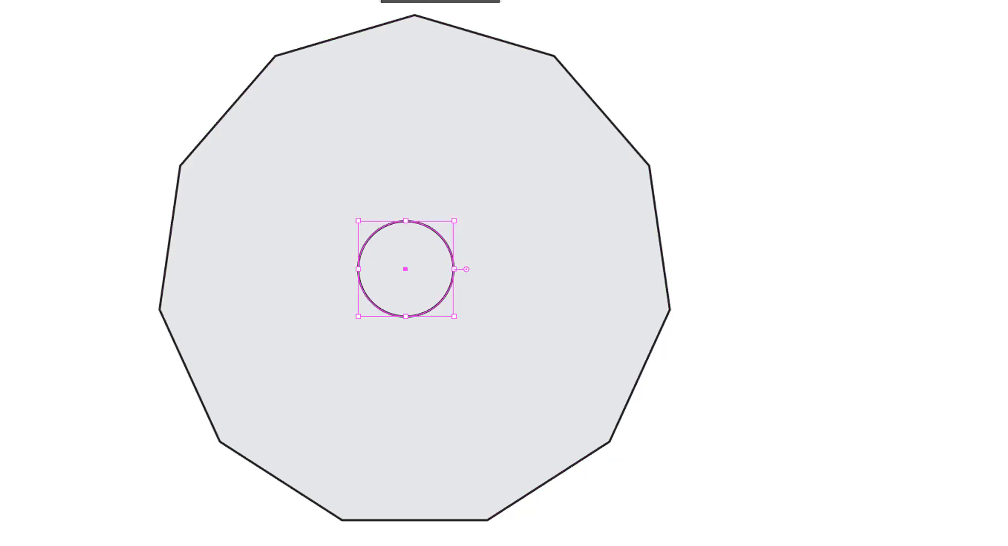
left_click(300, 210)
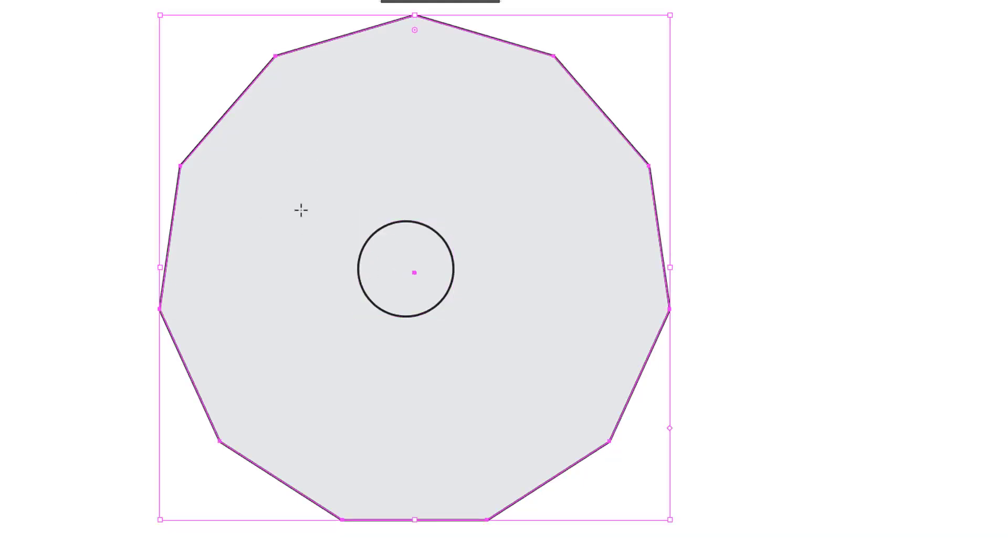
left_click(405, 266)
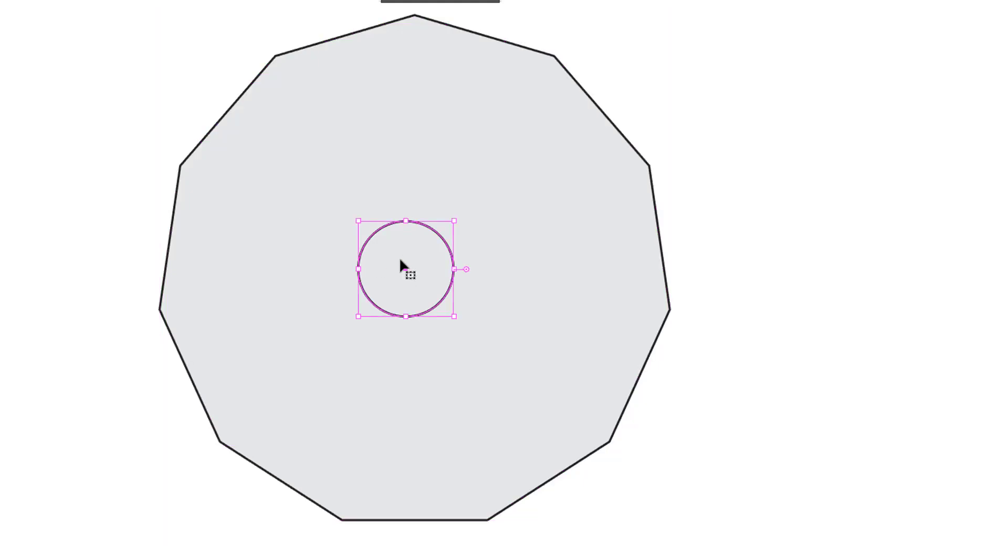
Move the circle right and enlarge it to about 175.881 px over the polygon's upper-right edge.
mouse_move(407, 255)
left_mouse_down()
mouse_move(486, 188)
mouse_move(423, 253)
left_mouse_up()
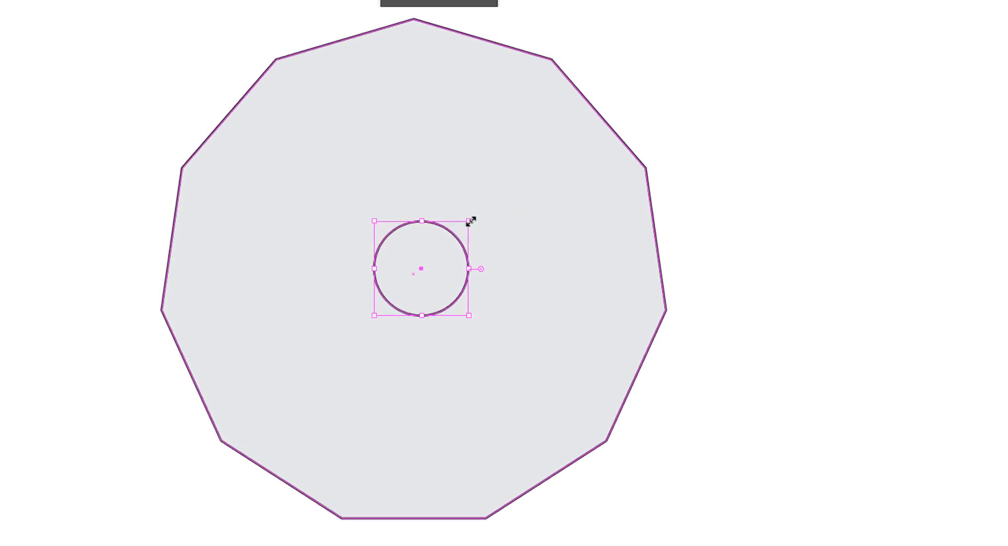
left_click_drag(468, 221, 584, 116)
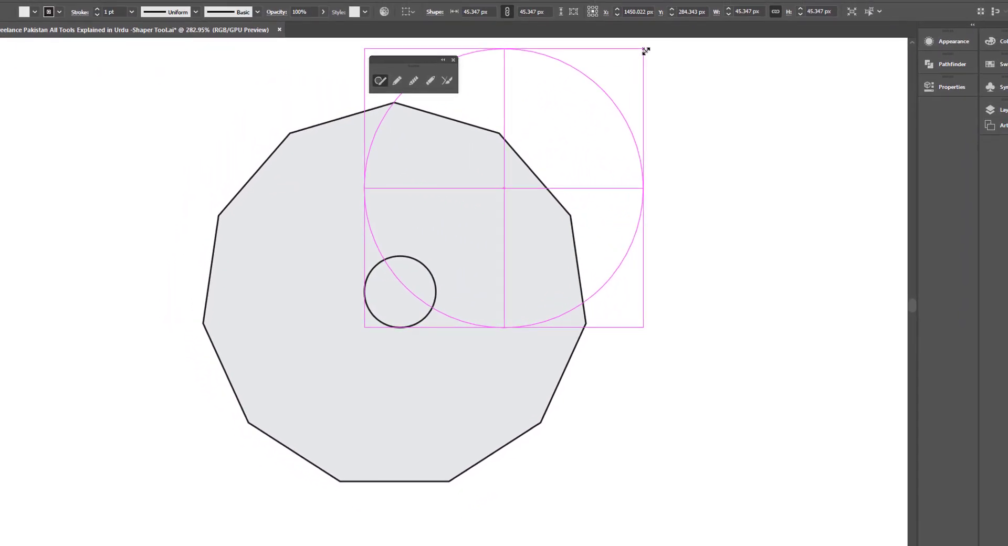
mouse_move(583, 116)
left_mouse_down()
mouse_move(651, 41)
mouse_move(652, 55)
left_mouse_up()
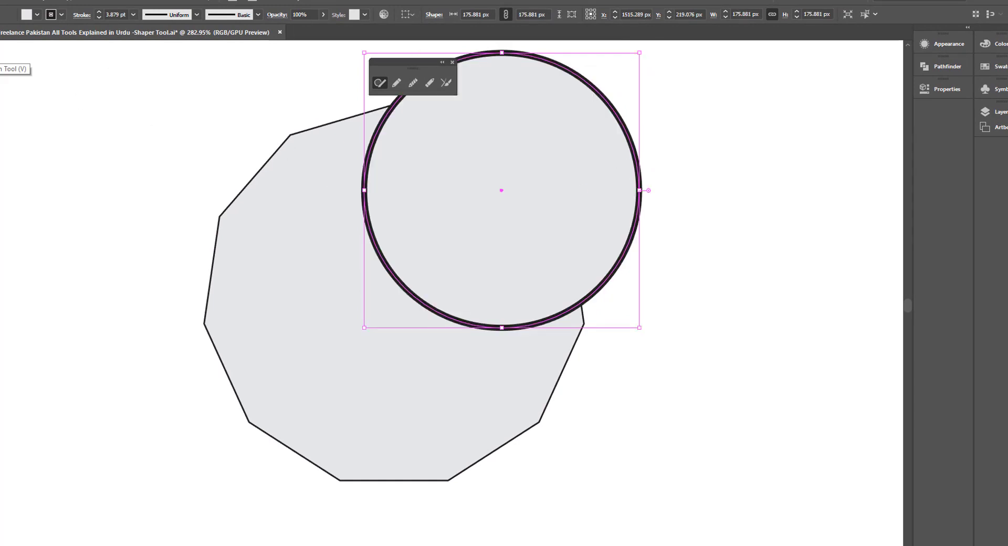
key("ctrl+shift+a")
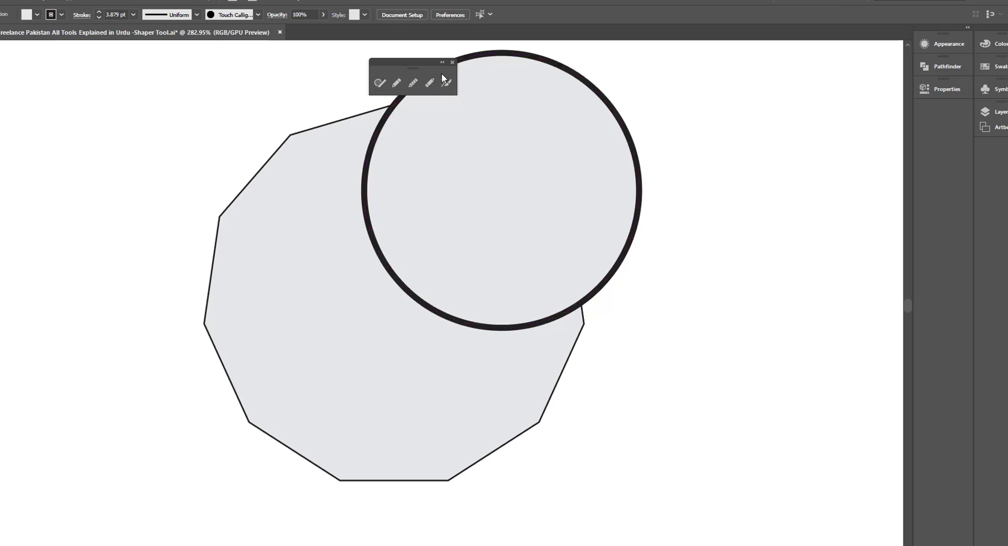
Scribble across the circle-polygon overlap with the Shaper tool to merge them.
left_click_drag(382, 70, 130, 70)
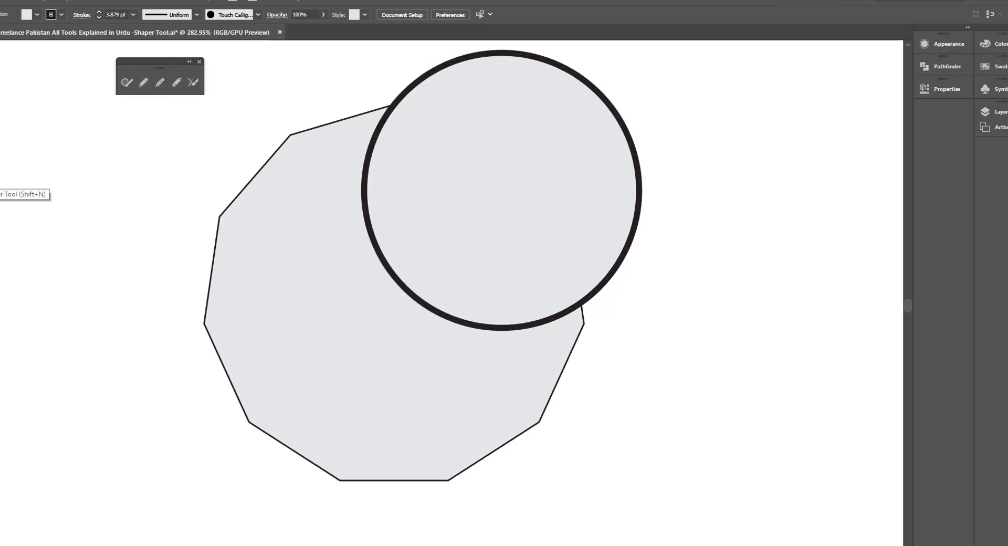
key("shift+n")
left_click(271, 273)
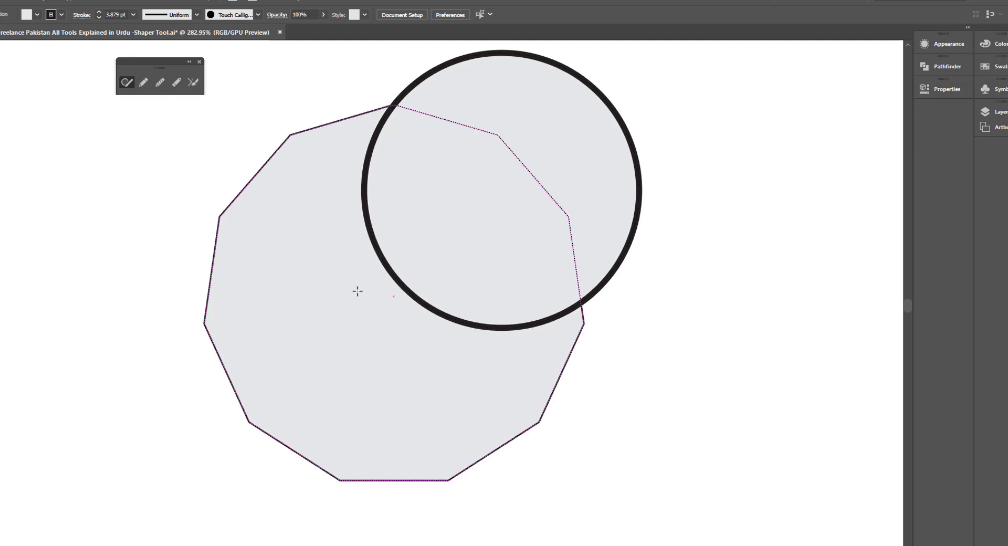
left_click_drag(358, 293, 408, 239)
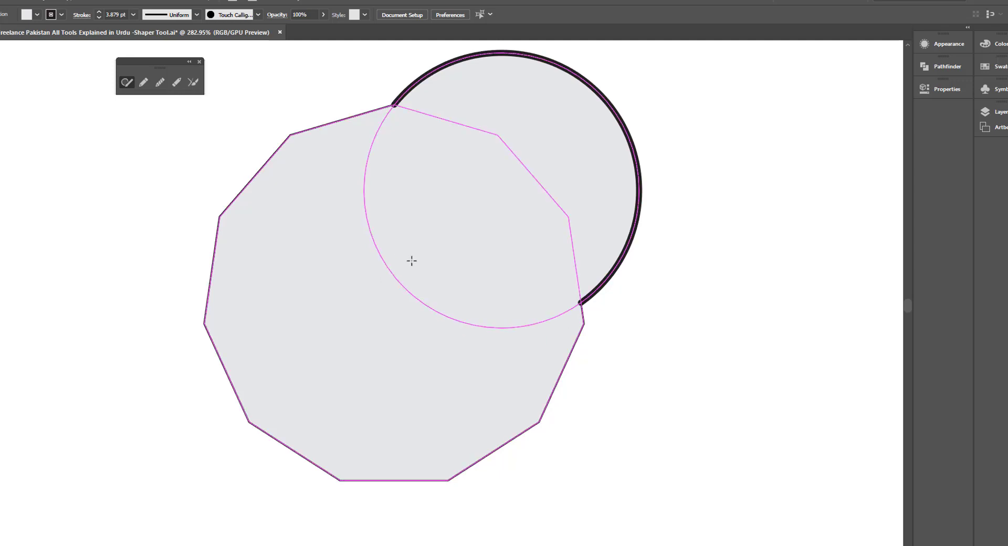
Check the merged shape with the Selection tool, then reselect it as a Shaper group.
left_click(22, 60)
key("v")
left_click(474, 271)
left_click(692, 157)
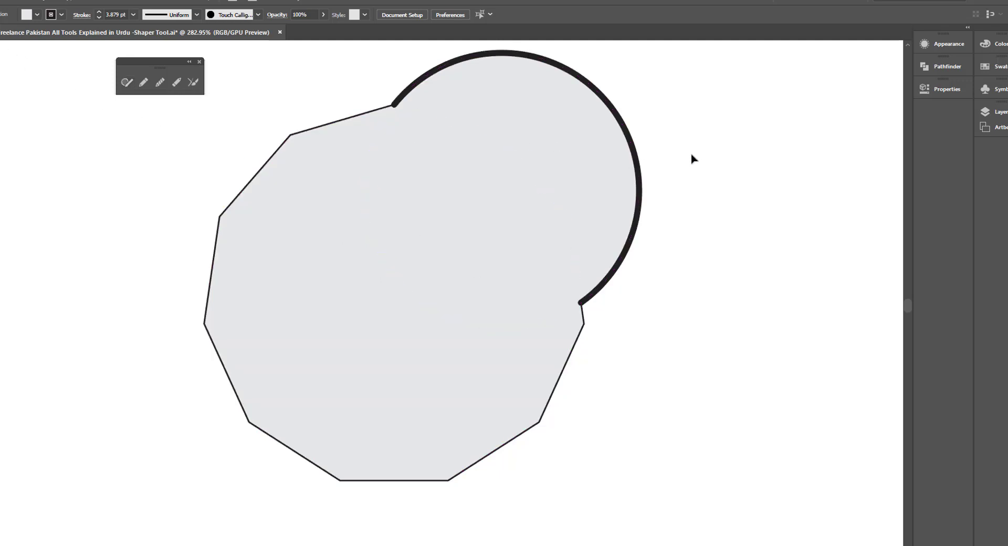
left_click(498, 194)
left_click(654, 324)
left_click(496, 273)
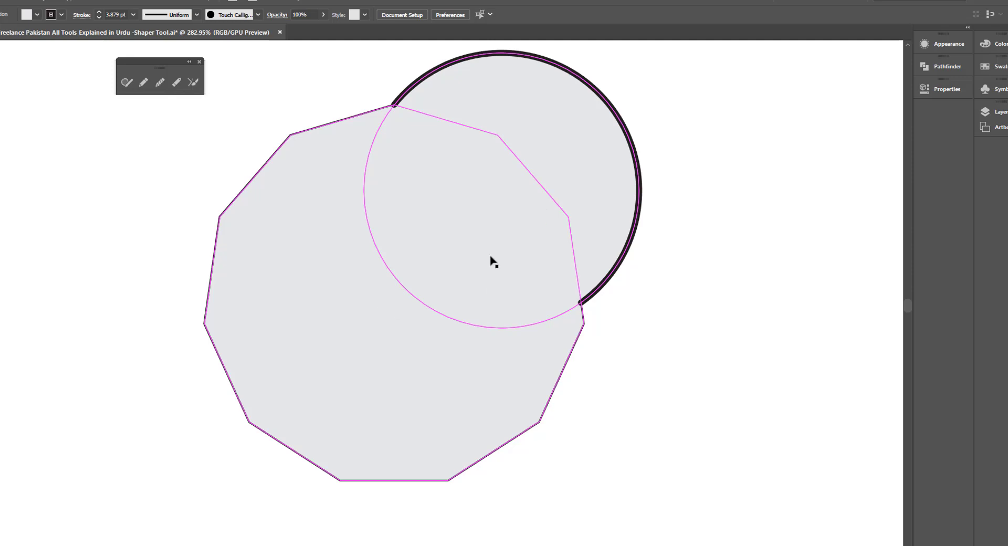
left_click(188, 190)
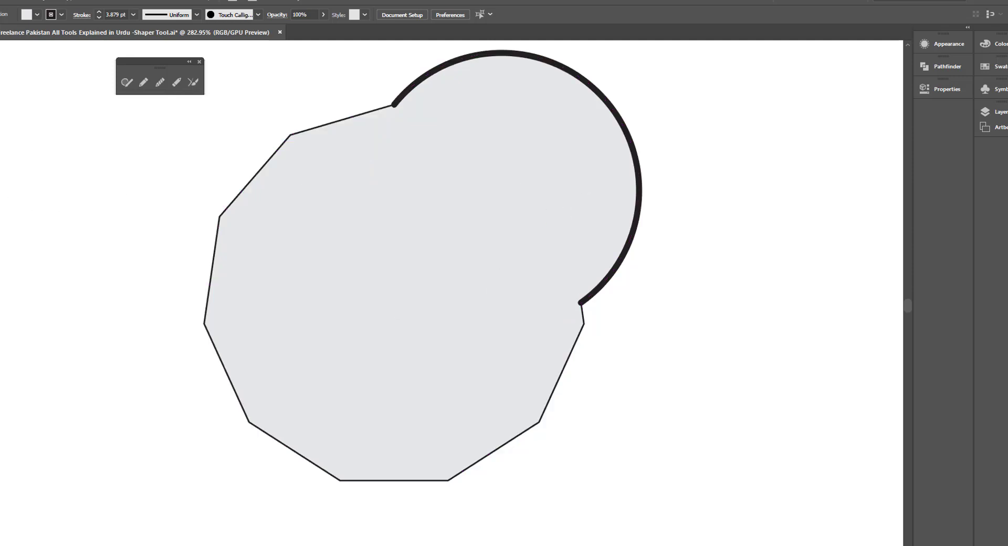
left_click(1, 195)
left_click(436, 189)
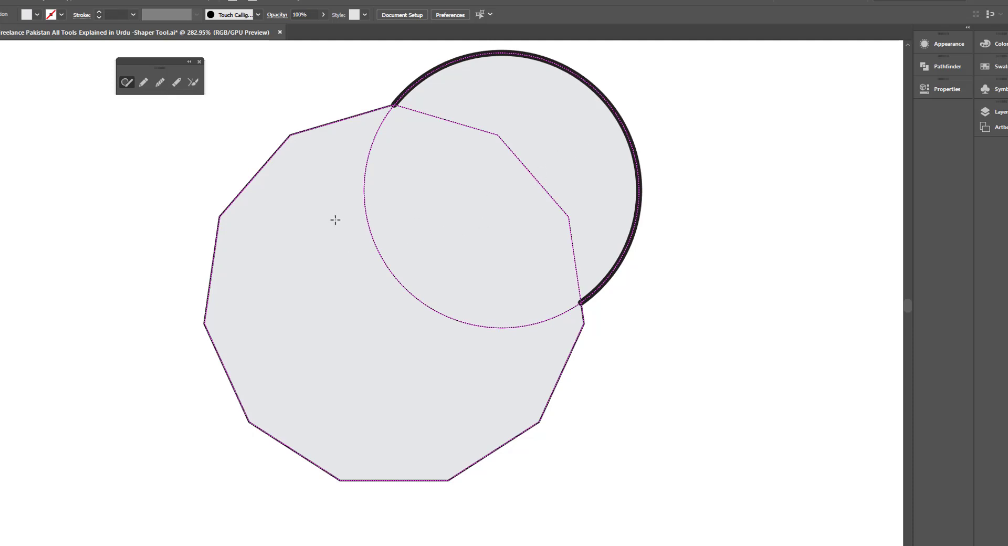
Inside the Shaper group, reposition the polygon and move the circle onto its left side.
left_click(315, 216)
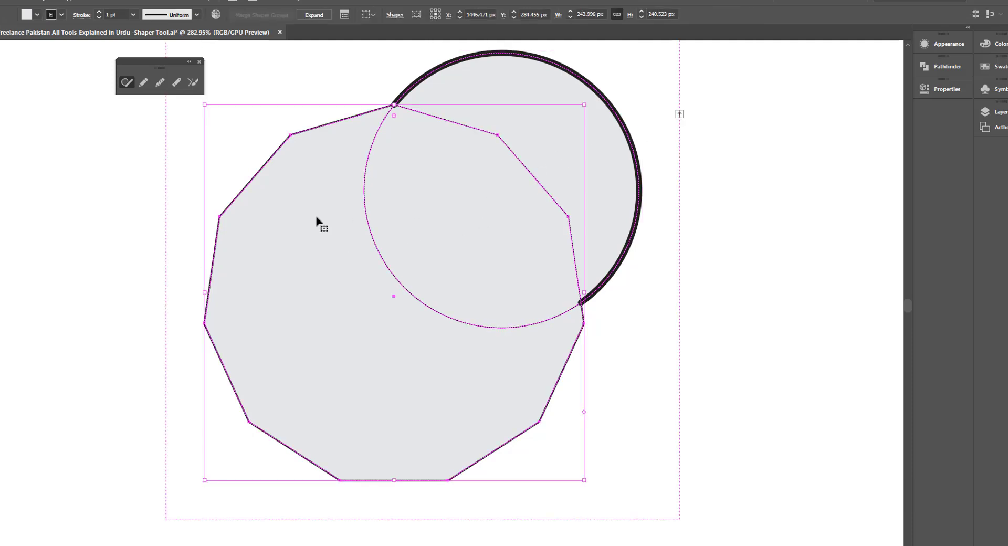
mouse_move(314, 205)
left_mouse_down()
mouse_move(344, 259)
mouse_move(391, 274)
left_mouse_up()
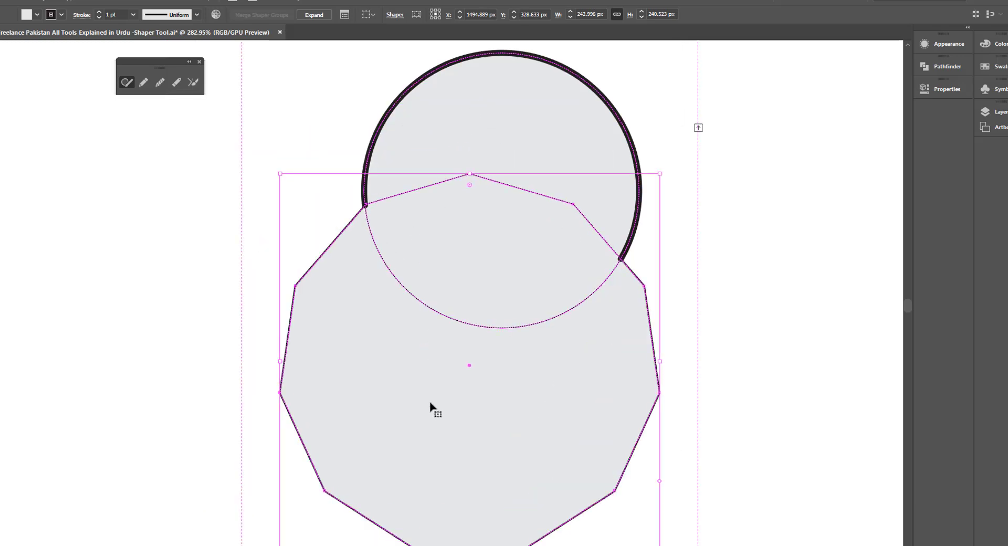
left_click_drag(431, 408, 496, 378)
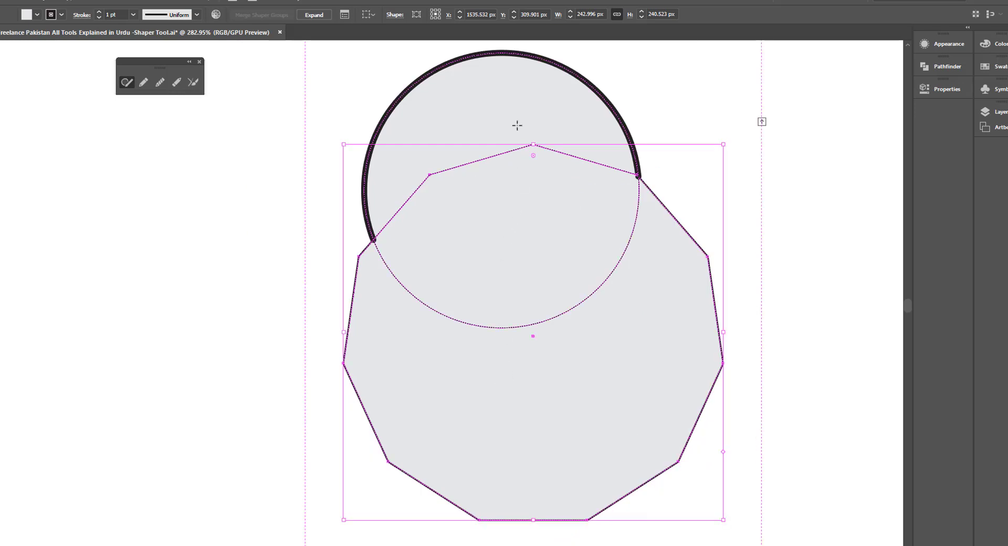
left_click(498, 96)
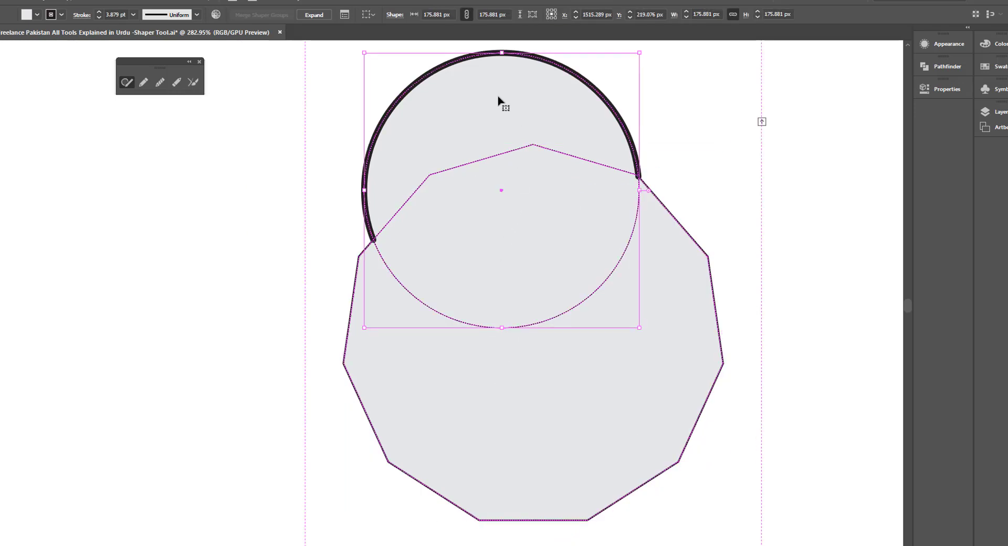
mouse_move(509, 98)
left_mouse_down()
mouse_move(436, 126)
mouse_move(356, 225)
left_mouse_up()
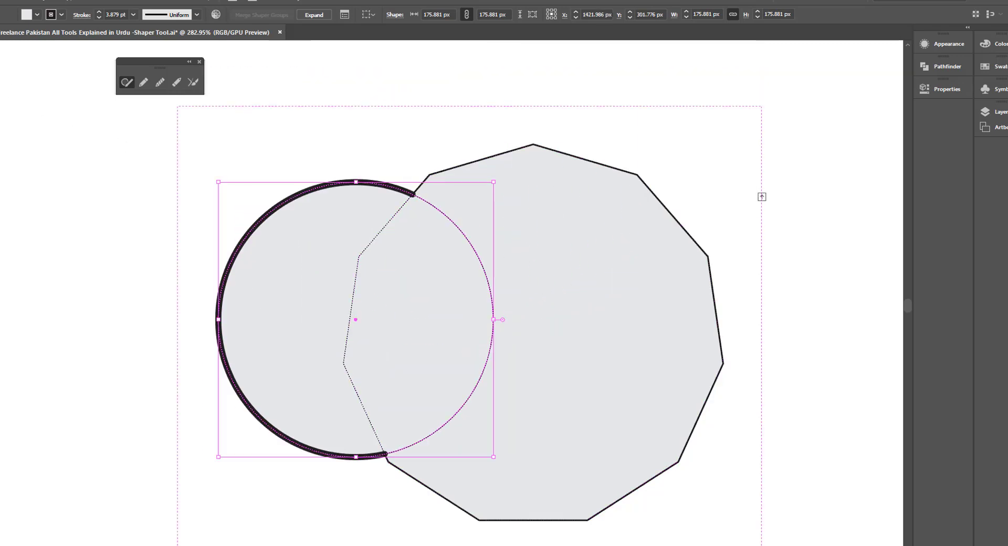
left_click(65, 155)
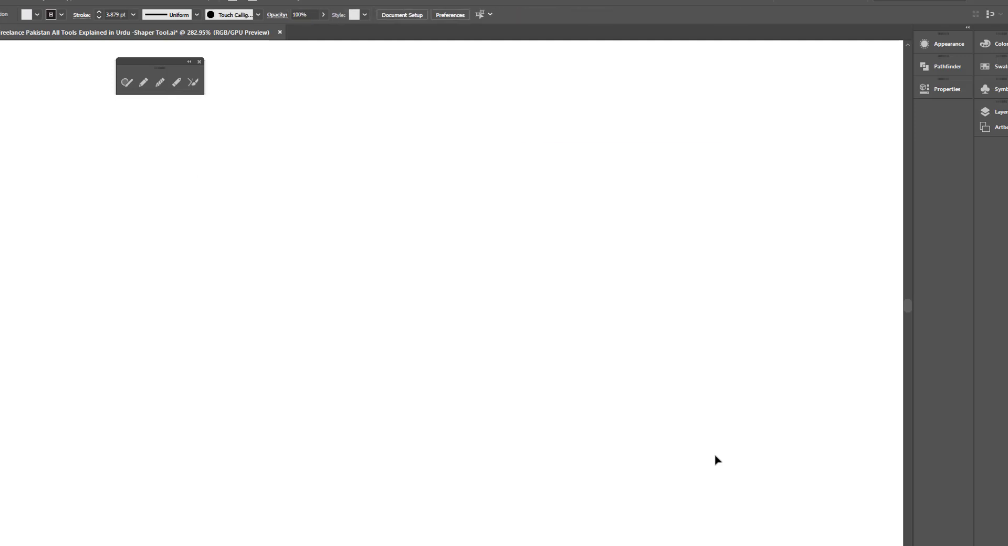
Sketch a new circle and drag its pie widget to about 243.61° with the cut edge pointing up.
mouse_move(487, 181)
left_mouse_down()
mouse_move(531, 218)
mouse_move(479, 180)
left_mouse_up()
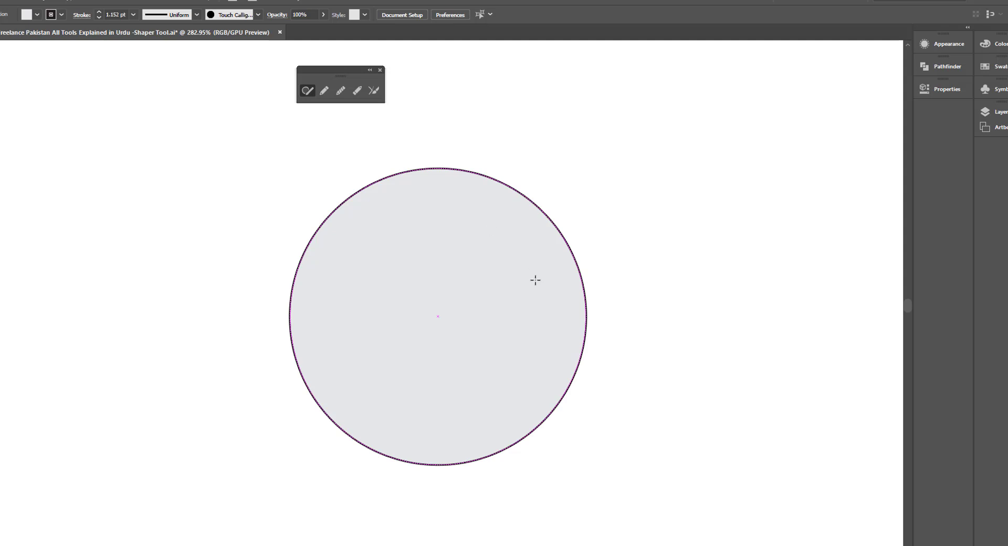
left_click(484, 304)
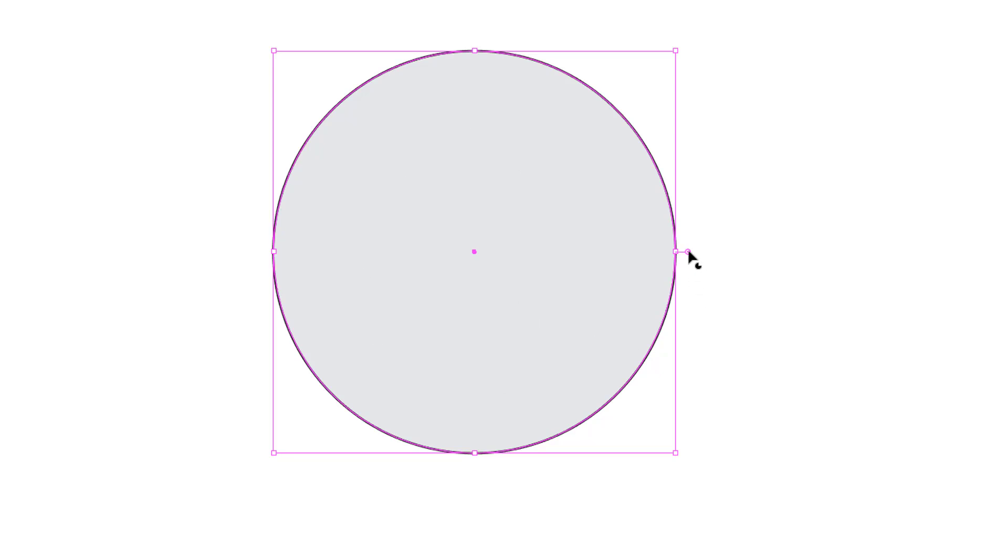
mouse_move(687, 252)
left_mouse_down()
mouse_move(687, 115)
mouse_move(689, 152)
mouse_move(671, 90)
left_mouse_up()
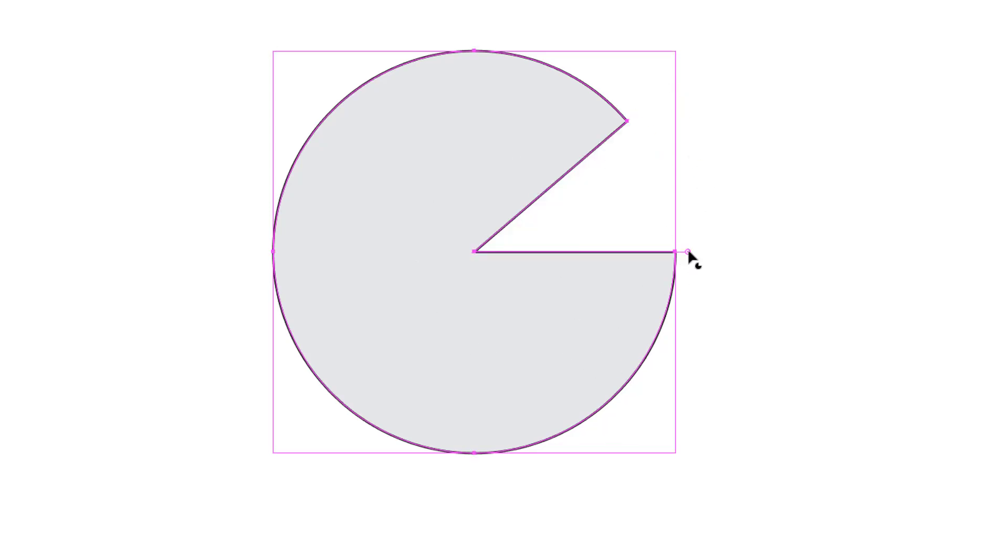
left_click_drag(690, 259, 680, 352)
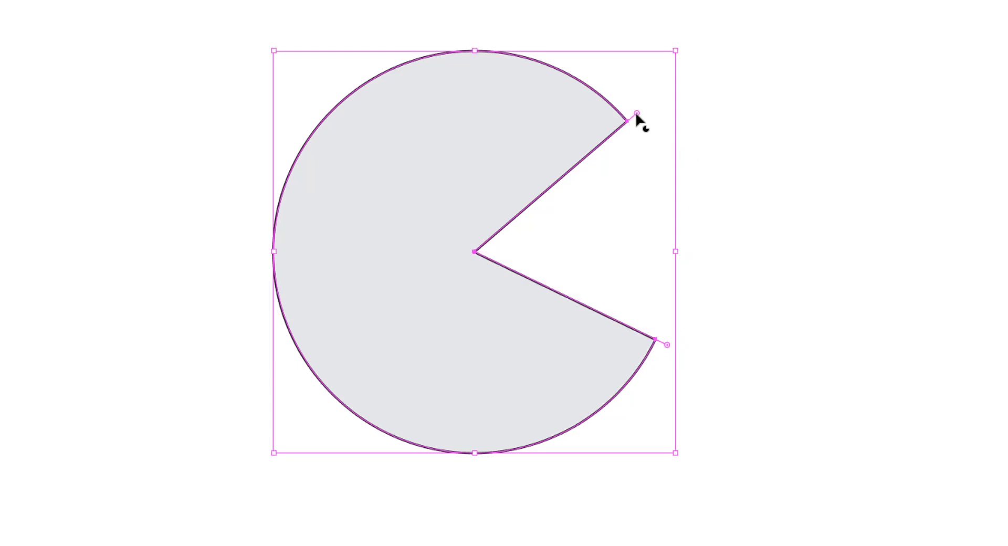
mouse_move(636, 114)
left_mouse_down()
mouse_move(547, 50)
mouse_move(474, 37)
left_mouse_up()
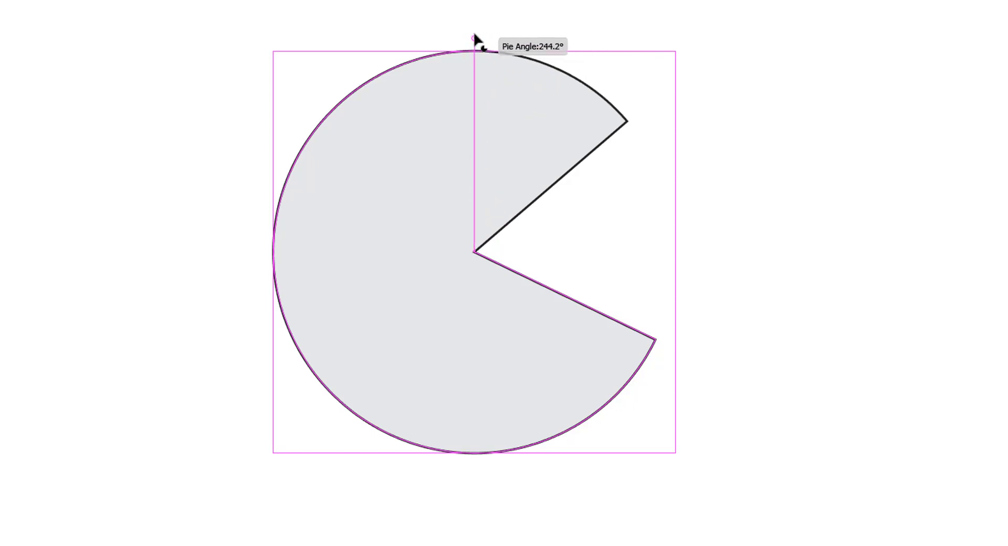
left_click_drag(474, 37, 471, 37)
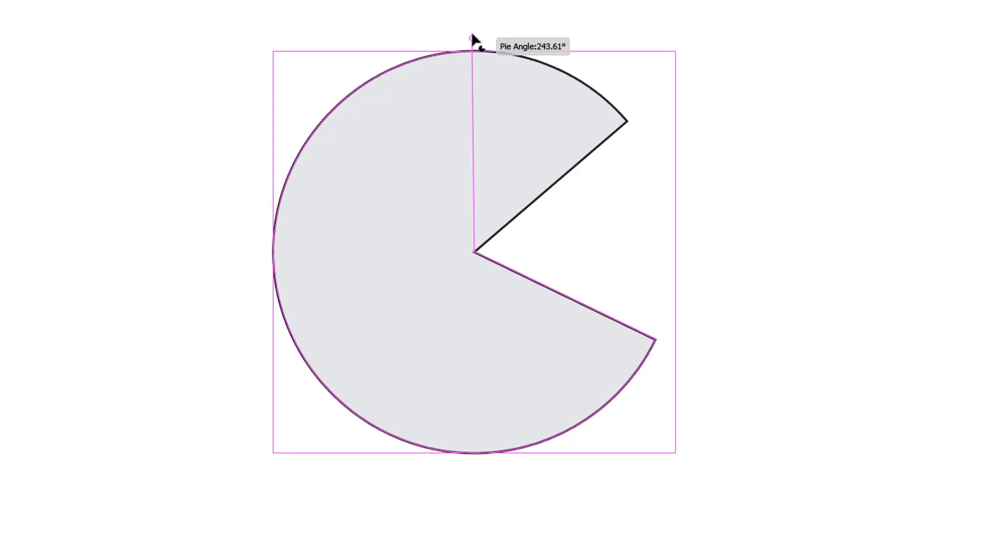
left_click_drag(472, 36, 472, 38)
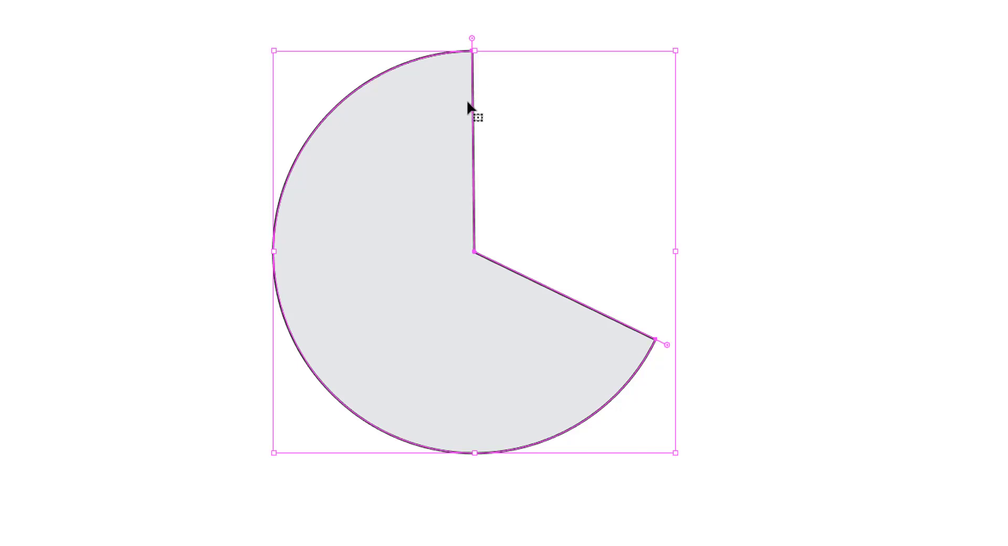
Fill the pie blue 1E73BA and sketch a small grey circle to its right.
key("Escape")
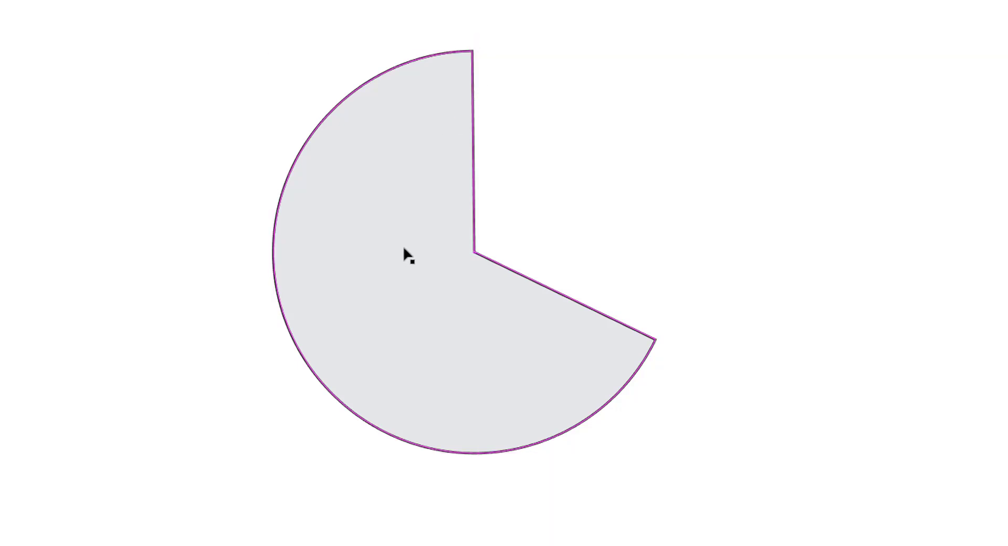
left_click(397, 214)
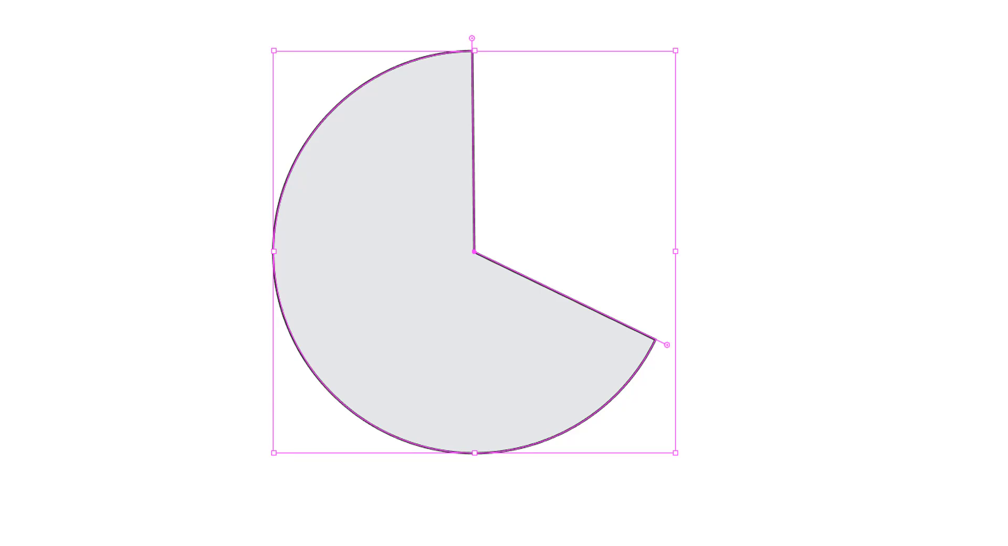
left_click(758, 61)
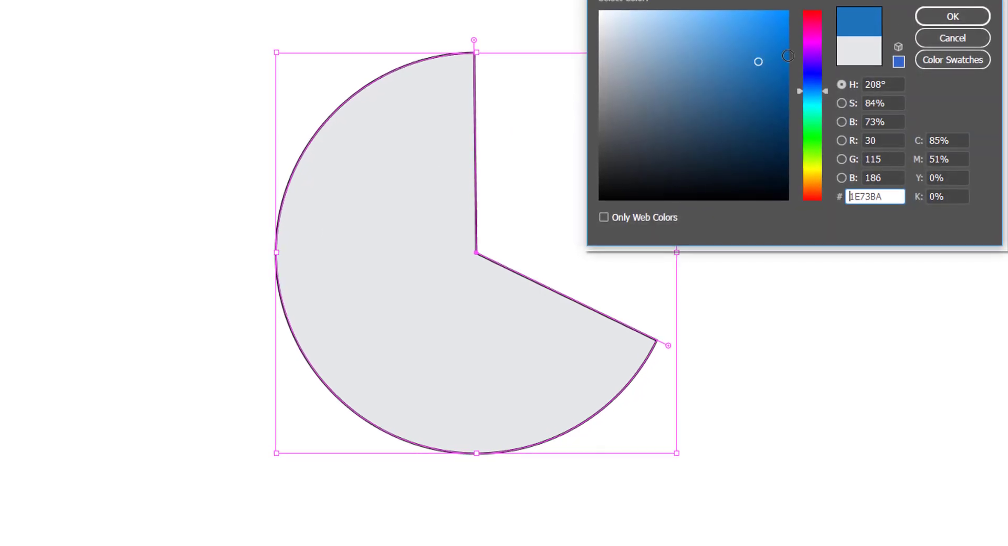
left_click(942, 21)
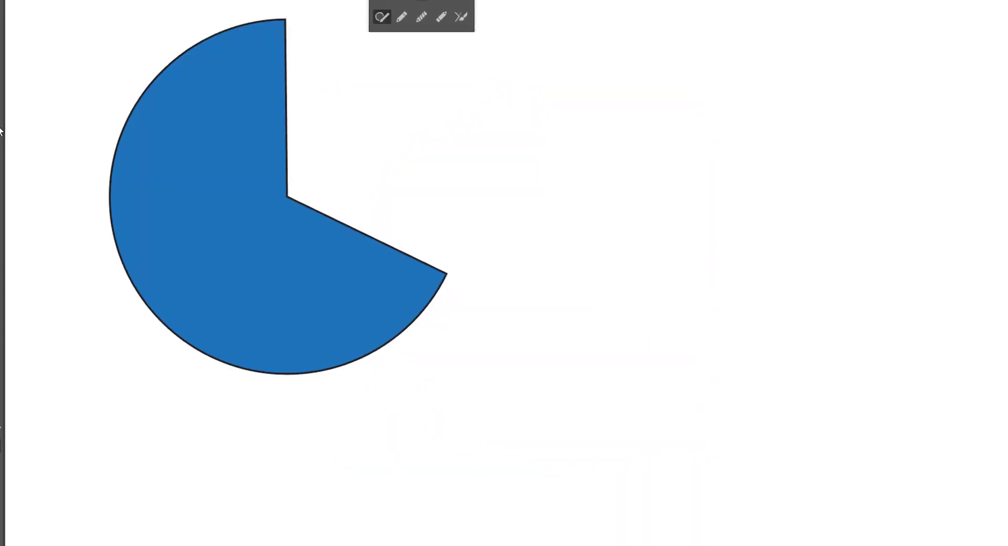
mouse_move(702, 84)
left_mouse_down()
mouse_move(663, 89)
mouse_move(694, 84)
left_mouse_up()
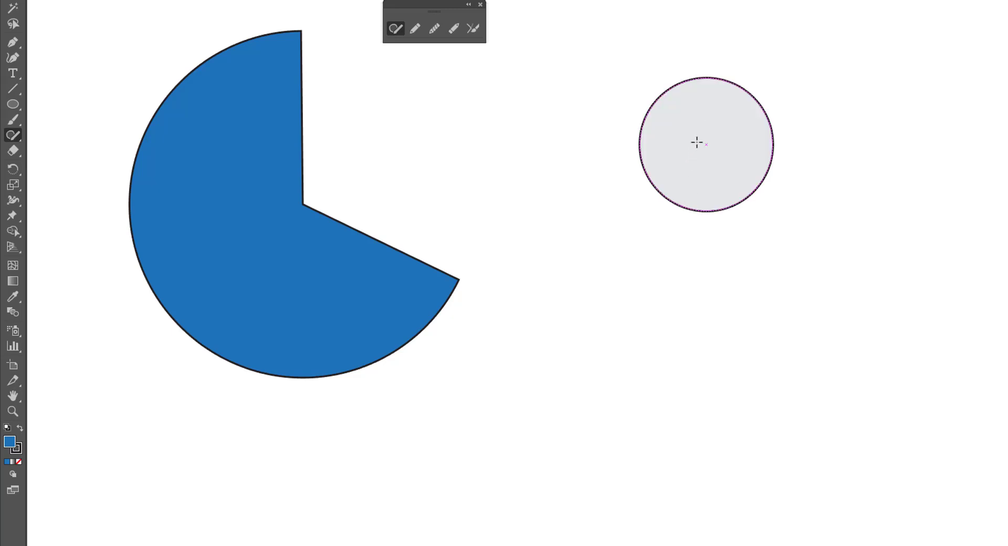
Sketch a triangle overlapping the circle's bottom and scribble across both to form a keyhole.
mouse_move(696, 142)
left_mouse_down()
mouse_move(664, 262)
mouse_move(702, 144)
left_mouse_up()
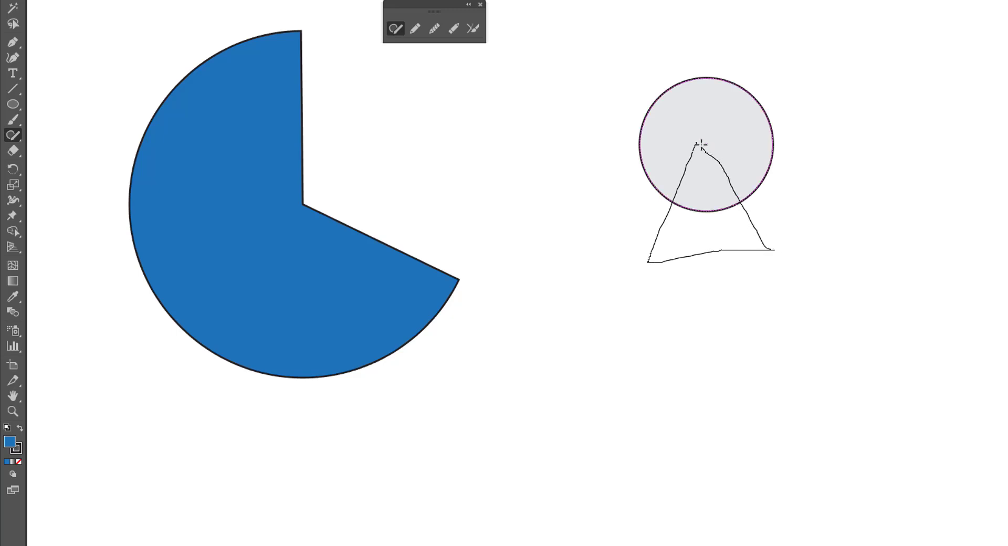
left_click(710, 210)
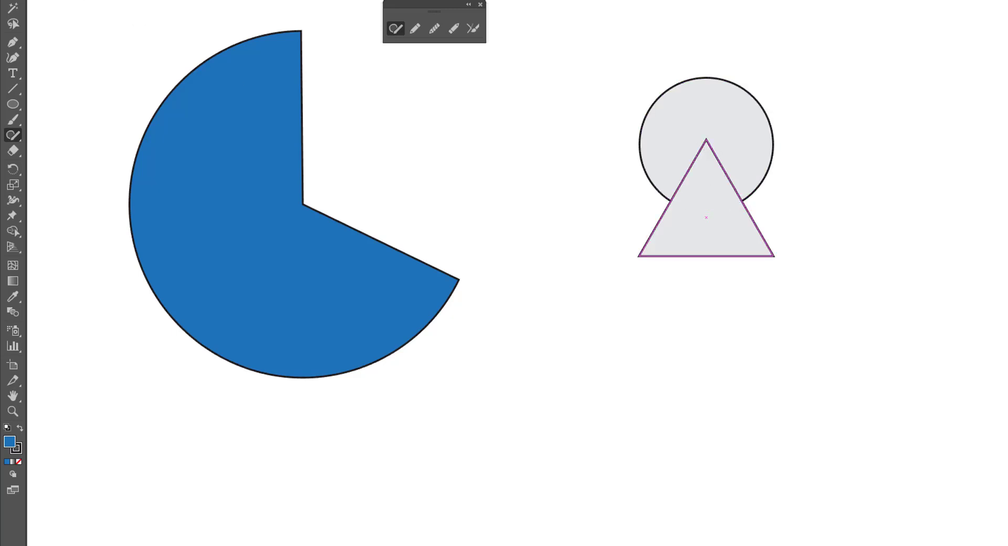
key("ctrl+shift+a")
key("v")
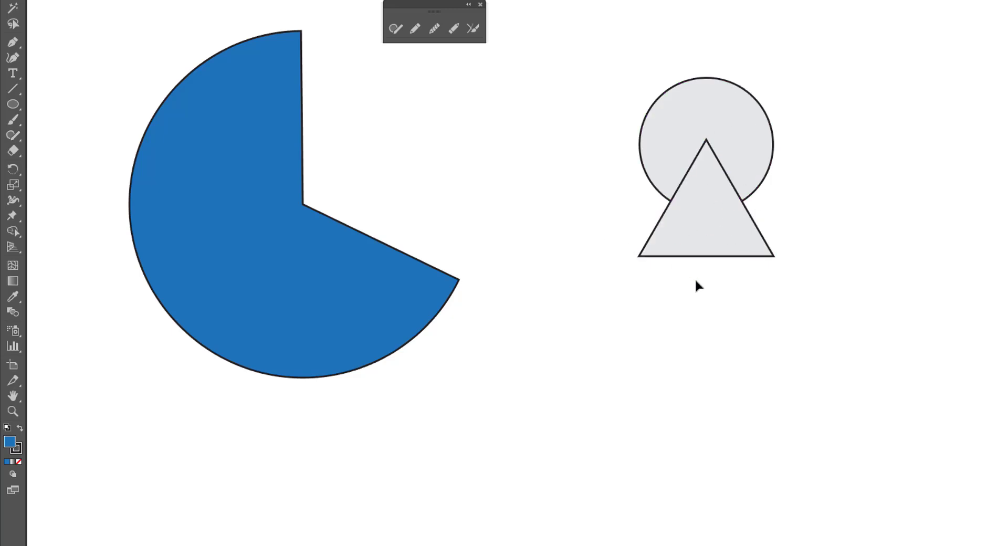
left_click(11, 136)
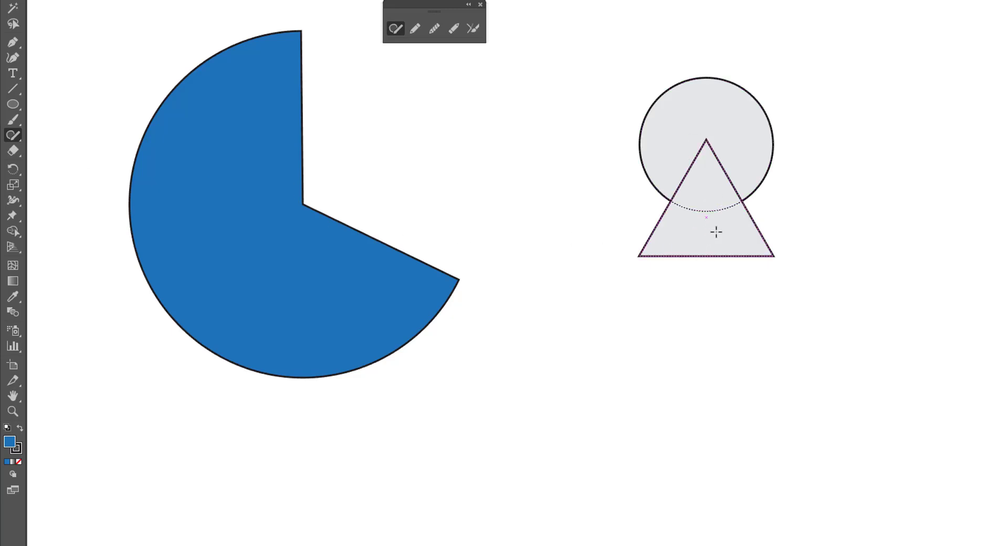
left_click_drag(716, 232, 682, 124)
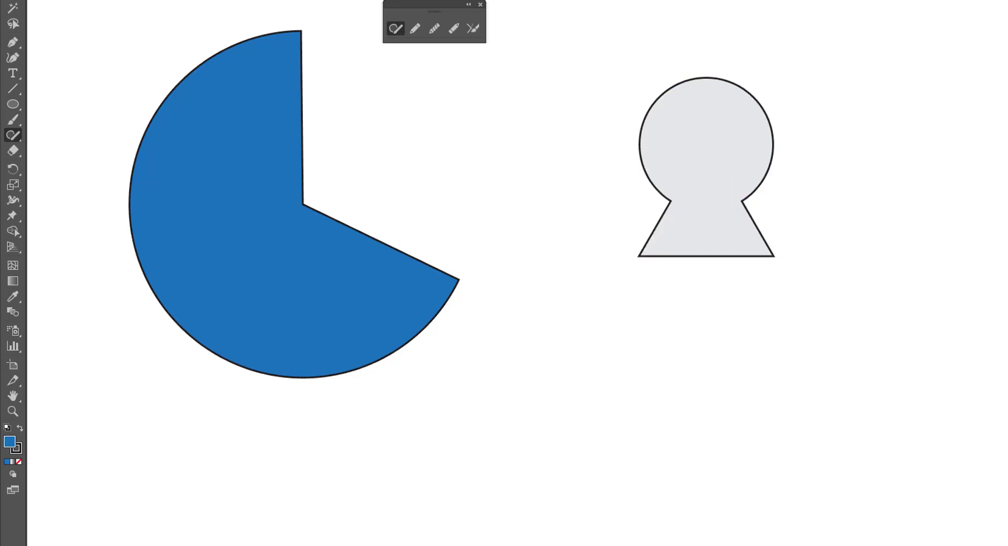
Move the keyhole shape up and left and give it a green 32BA55 fill.
key("v")
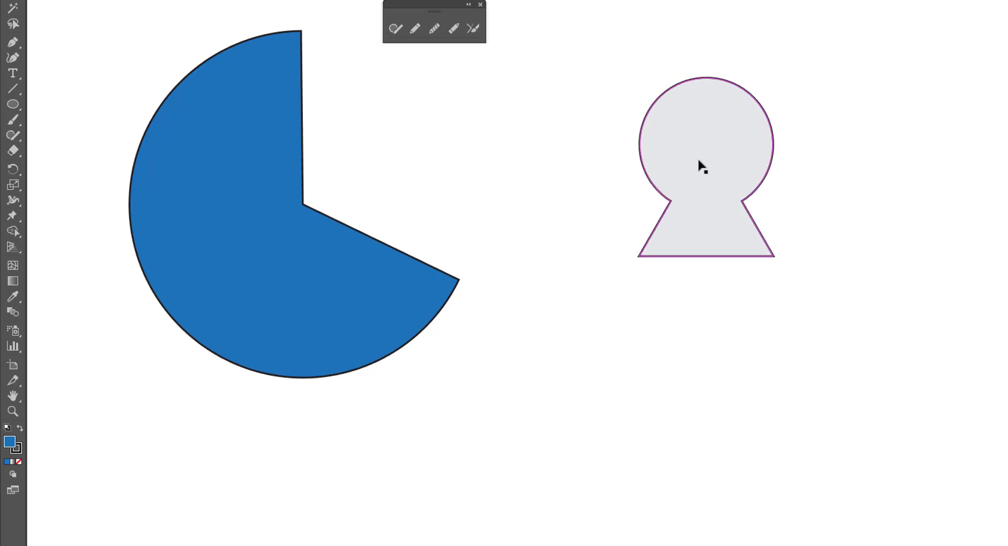
left_click_drag(699, 160, 659, 135)
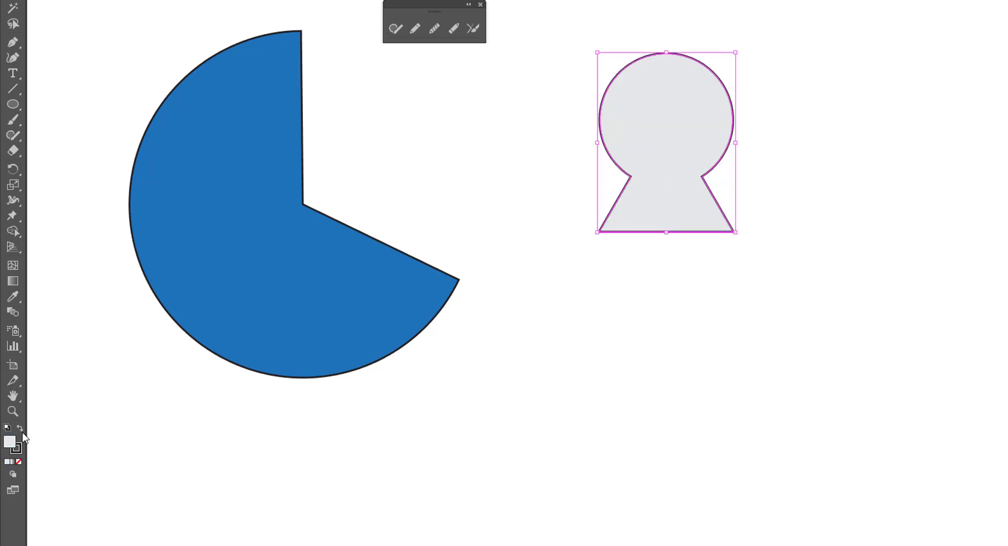
double_click(9, 442)
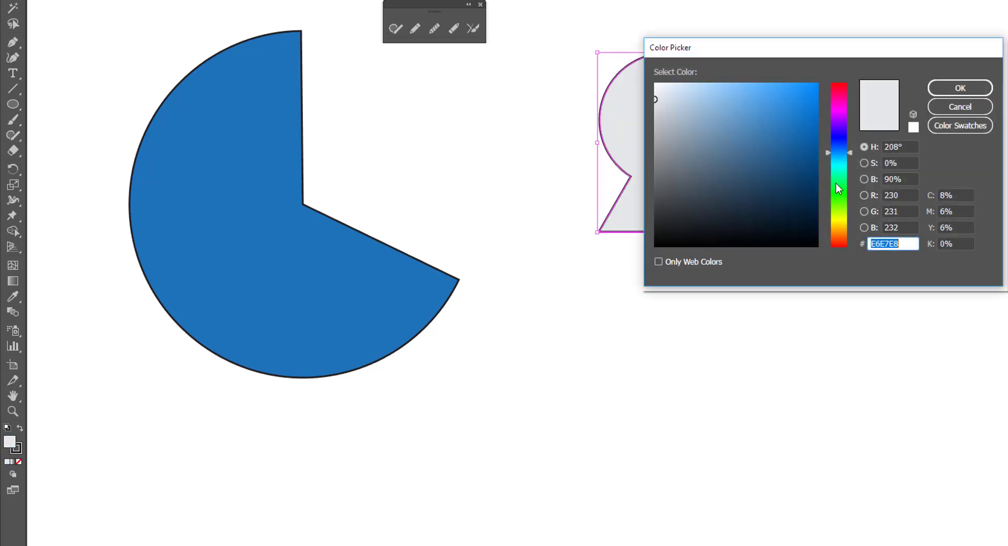
left_click(838, 185)
left_click(774, 127)
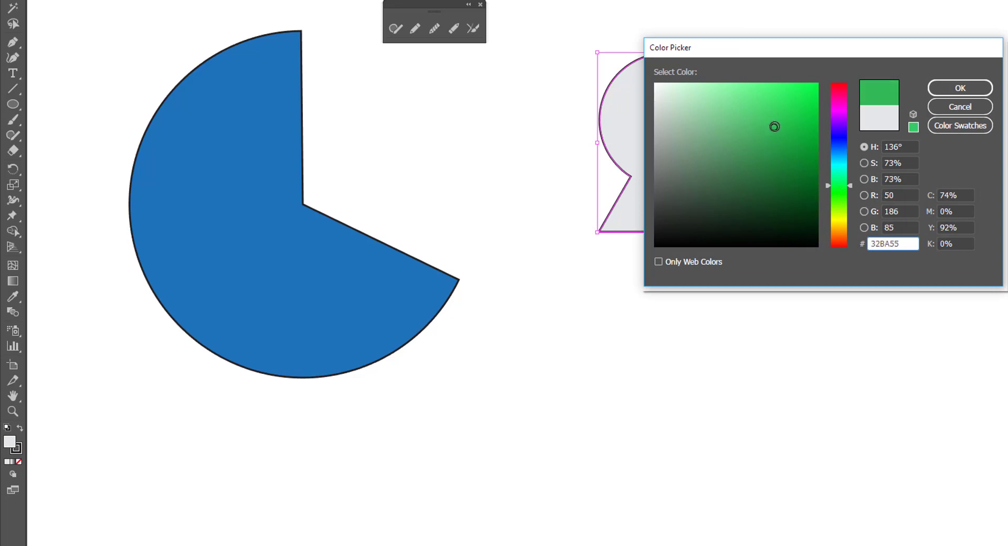
left_click(944, 87)
left_click(893, 110)
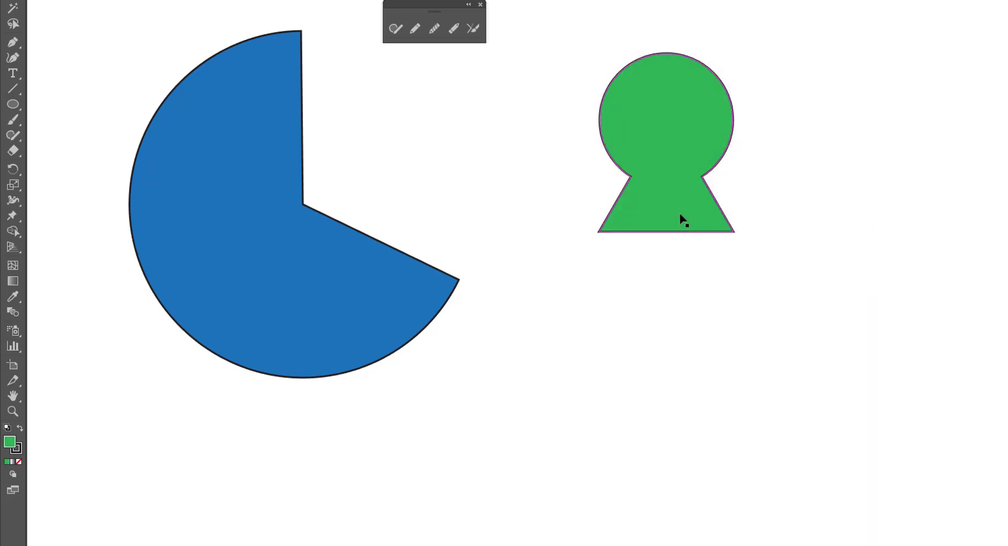
left_click(14, 136)
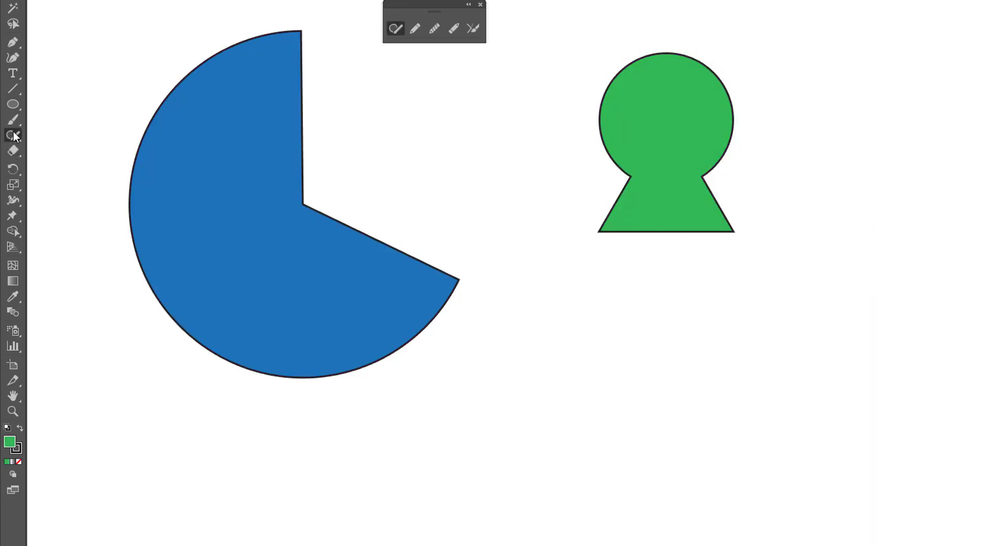
Open a wedge in the keyhole's circle, setting its pie angle to about 326.66°.
left_click(682, 101)
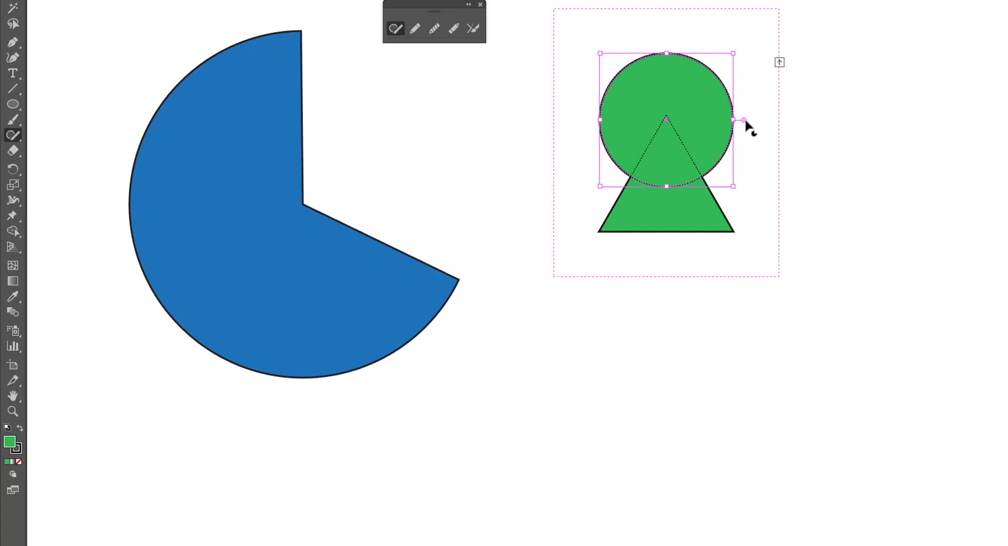
left_click_drag(744, 120, 742, 64)
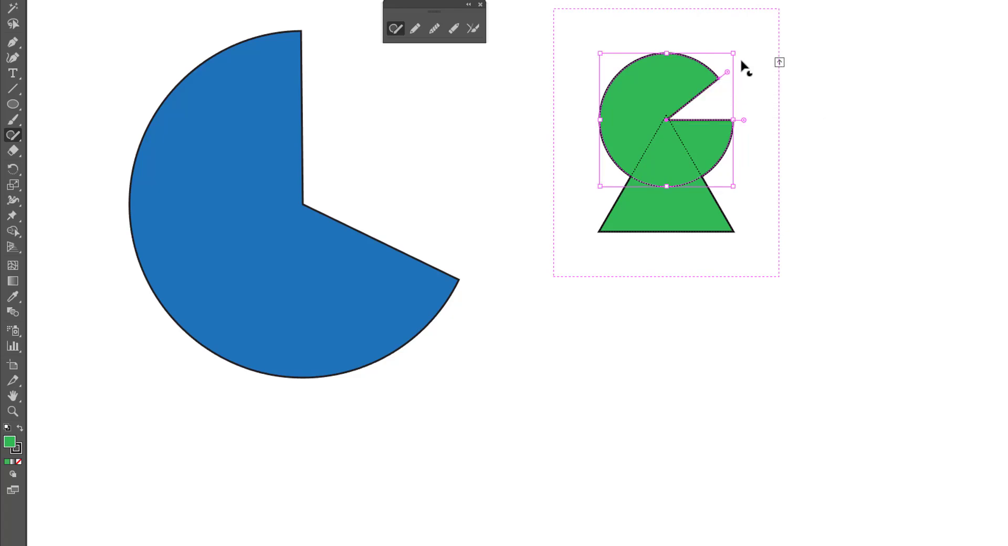
left_click(845, 211)
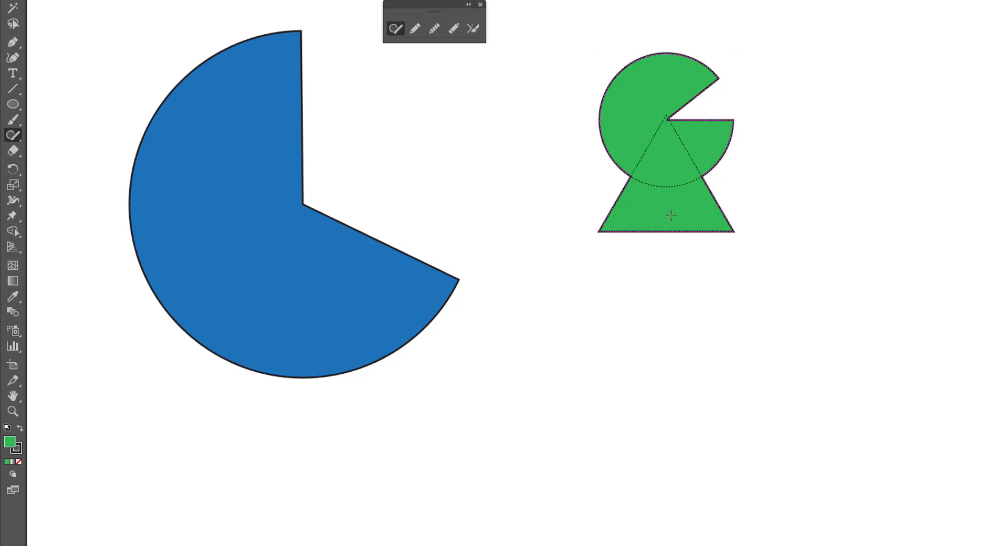
Raise the green shape's triangular base to a pentagon with the sides widget.
left_click(671, 216)
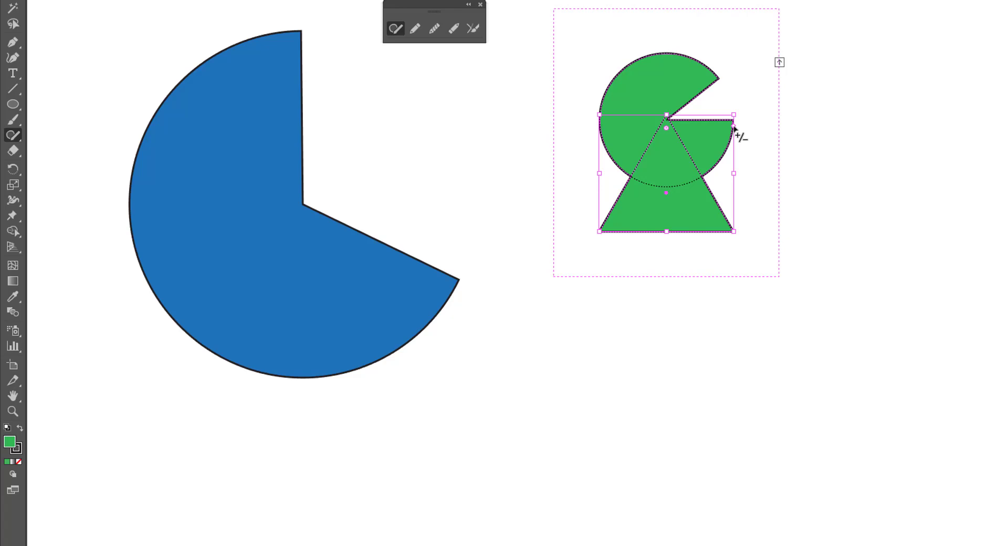
left_click_drag(734, 127, 734, 152)
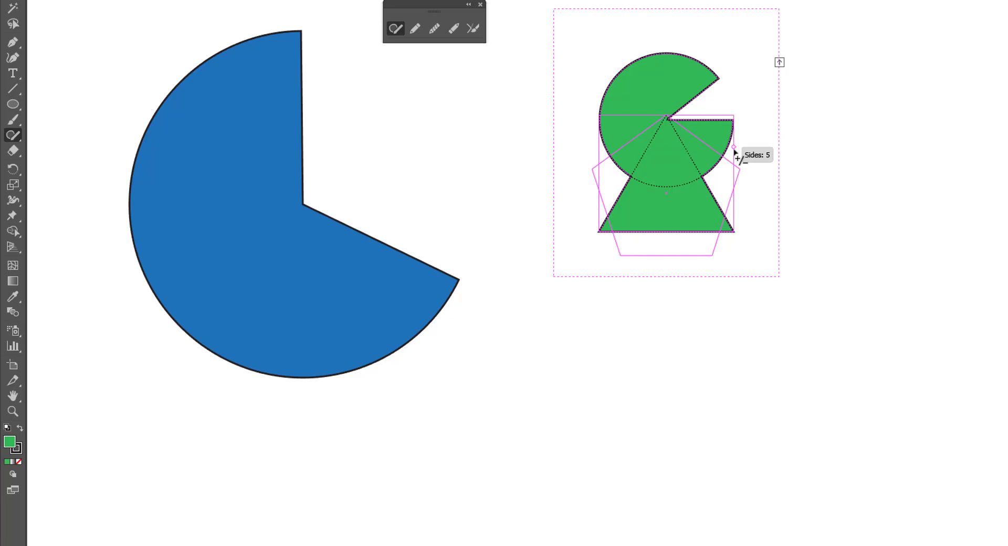
left_click_drag(734, 150, 734, 153)
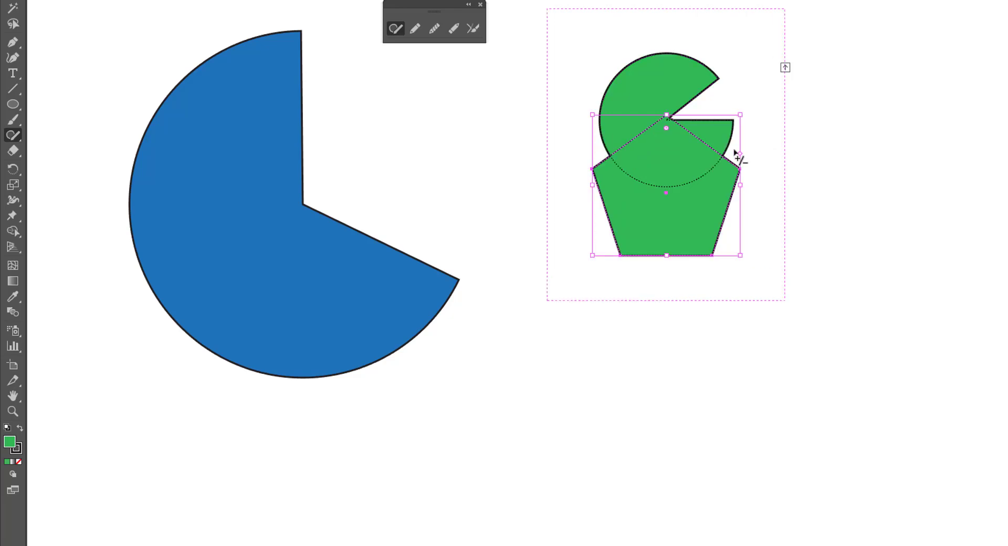
left_click(879, 174)
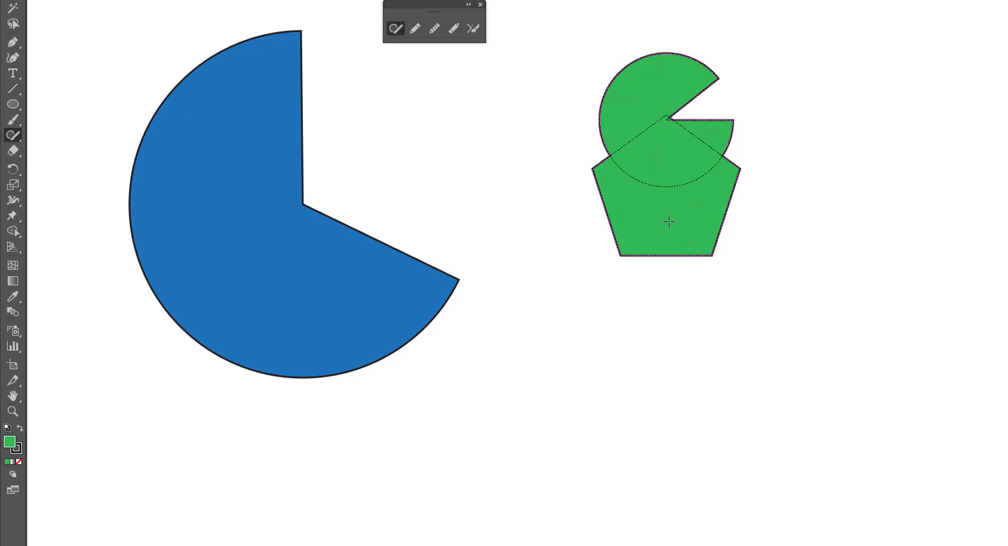
Increase the pentagon to 8 sides, then sketch a new grey triangle right of the green shape.
left_click(667, 218, "ctrl")
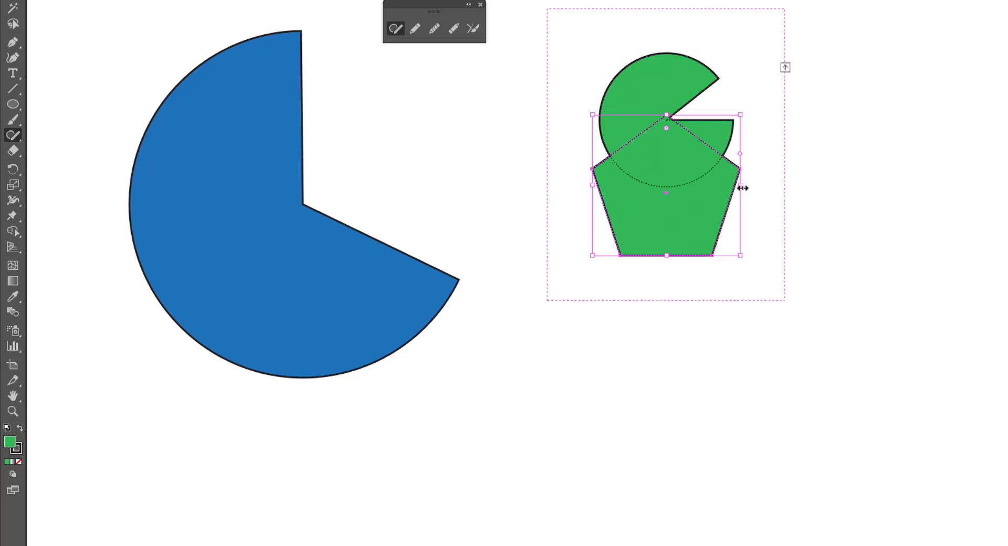
left_click(740, 153)
left_click_drag(740, 153, 744, 192)
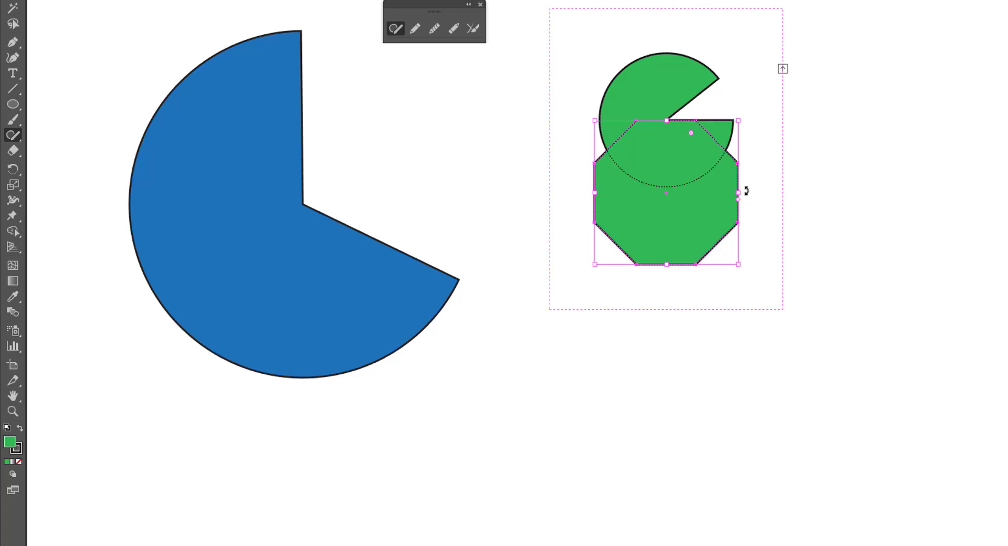
left_click(884, 188)
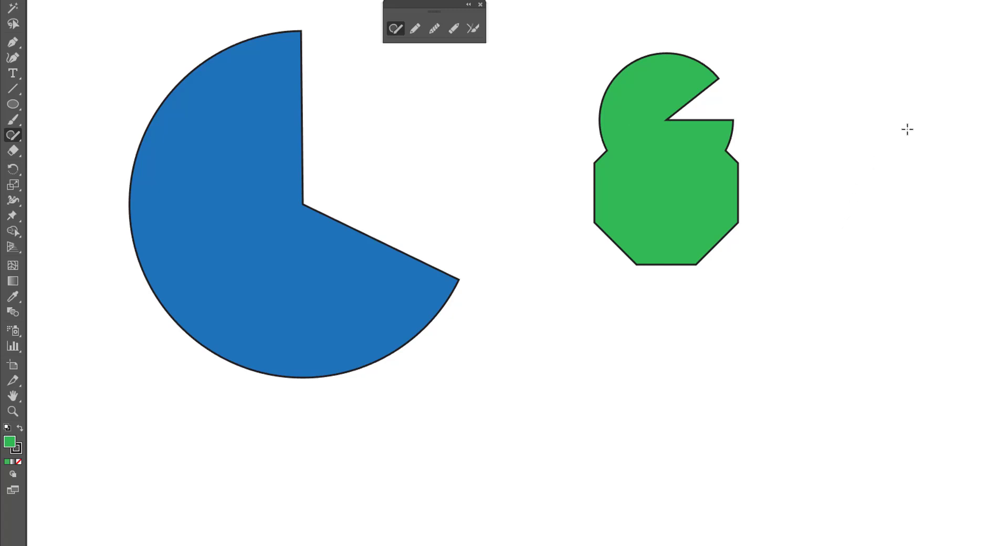
mouse_move(904, 83)
left_mouse_down()
mouse_move(861, 189)
mouse_move(985, 187)
mouse_move(945, 147)
left_mouse_up()
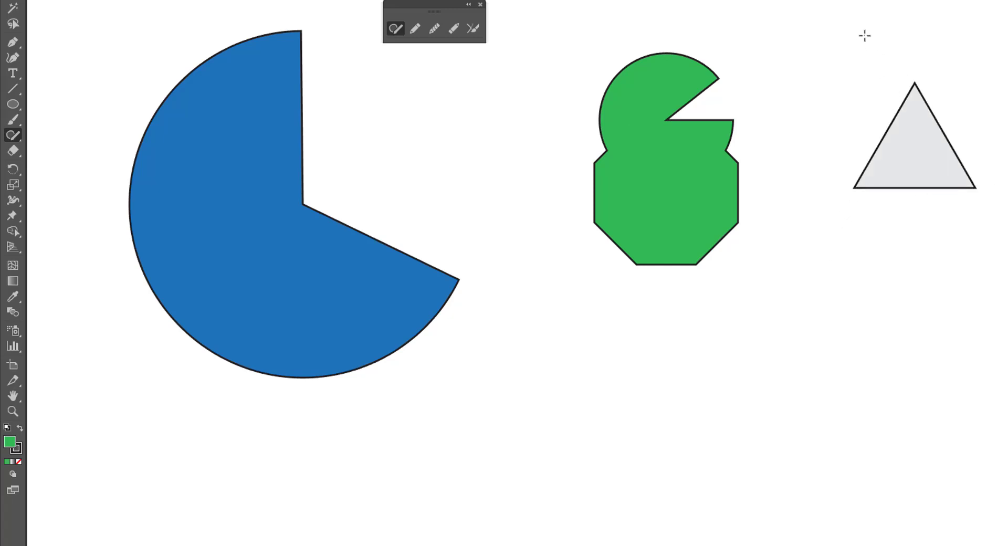
Sketch a diamond over the new triangle and scribble across the pair to combine them.
mouse_move(866, 28)
left_mouse_down()
mouse_move(875, 100)
mouse_move(842, 26)
left_mouse_up()
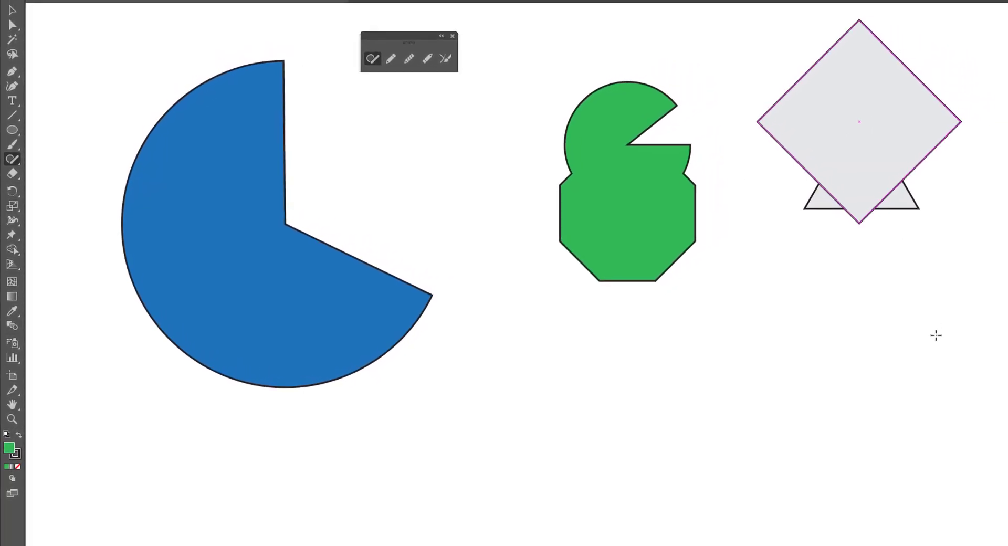
left_click(678, 248)
left_click(690, 249)
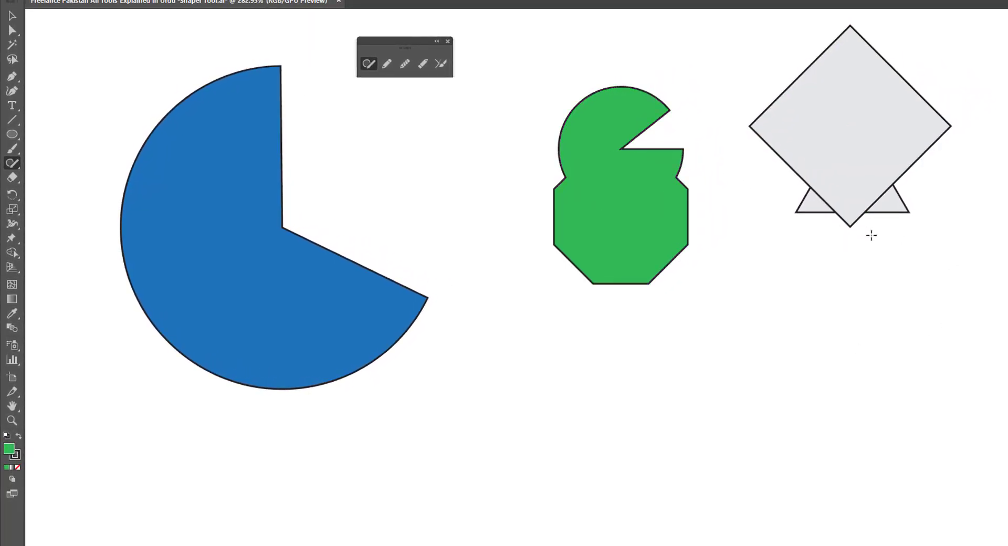
left_click(827, 209)
left_click(874, 196)
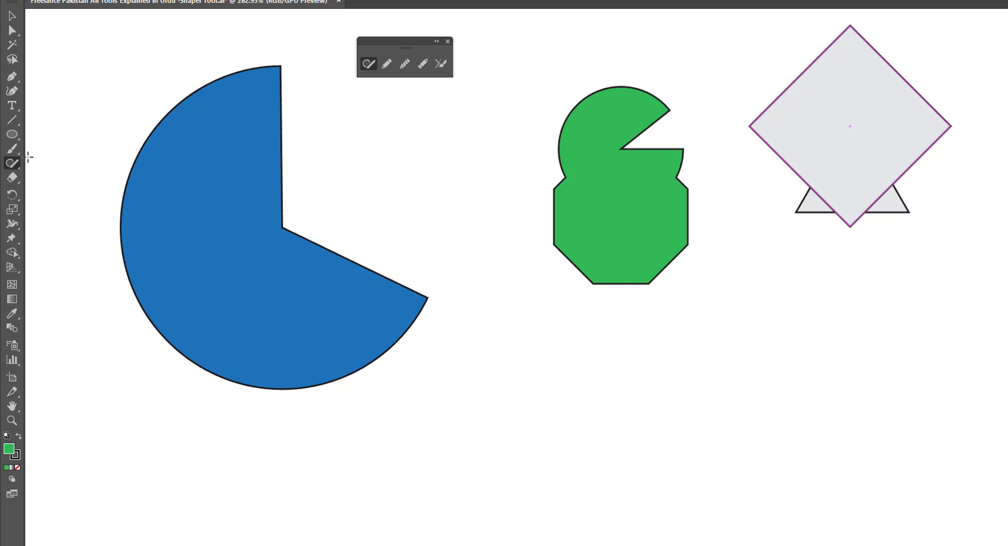
left_click(835, 184)
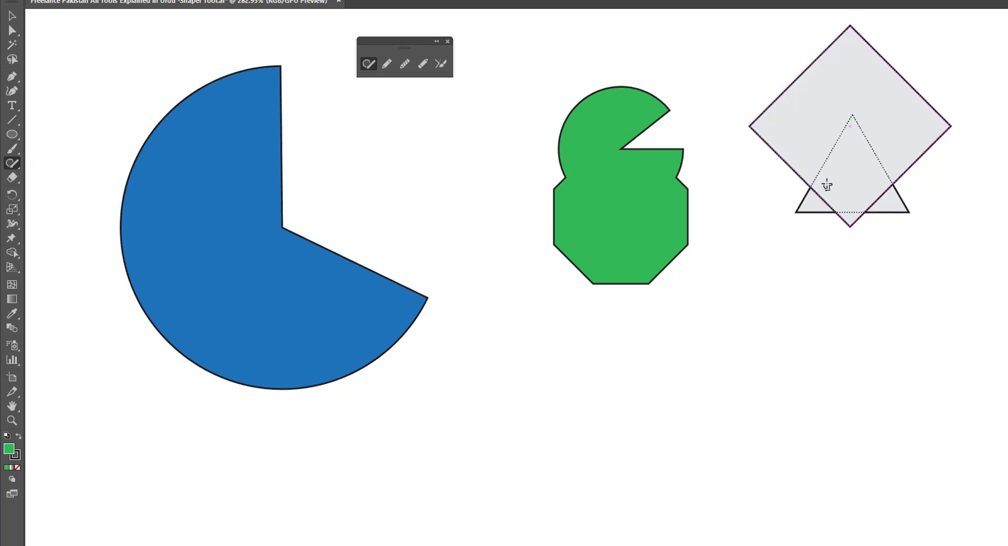
left_click(815, 194)
left_click(817, 195)
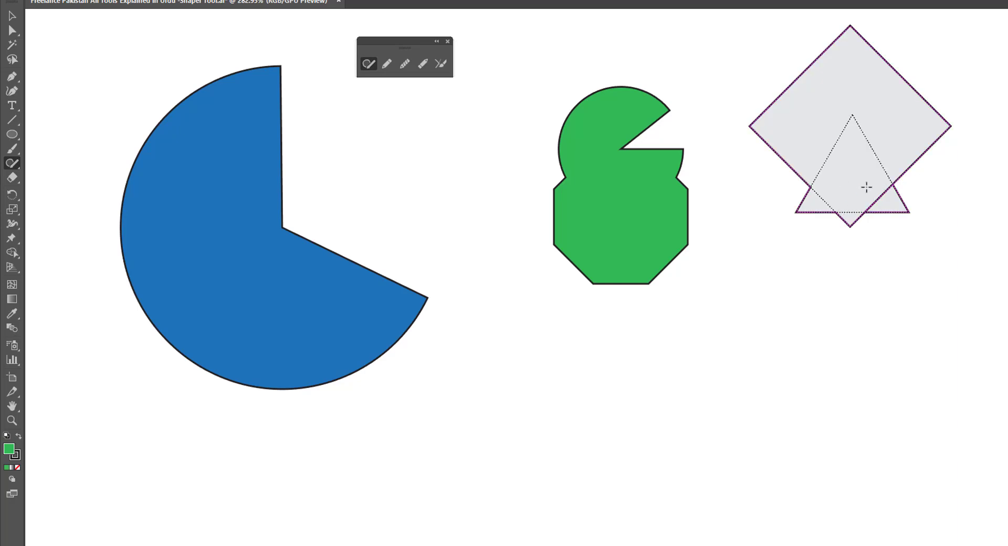
left_click_drag(888, 197, 889, 198)
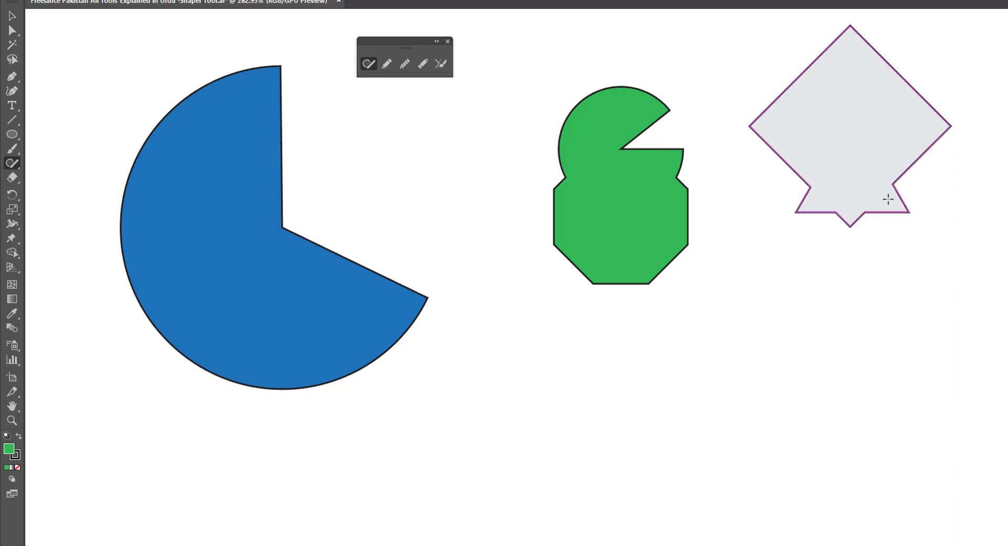
Move the diamond-triangle shape down-left, fill it purple 9E10B2, and nudge it slightly further.
left_click(12, 16)
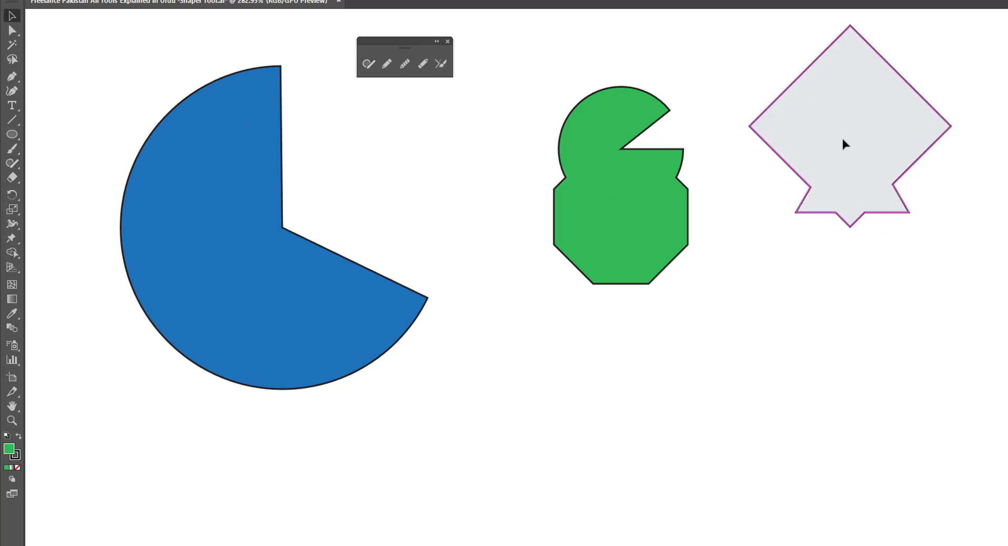
left_click_drag(843, 146, 821, 187)
left_click(830, 298)
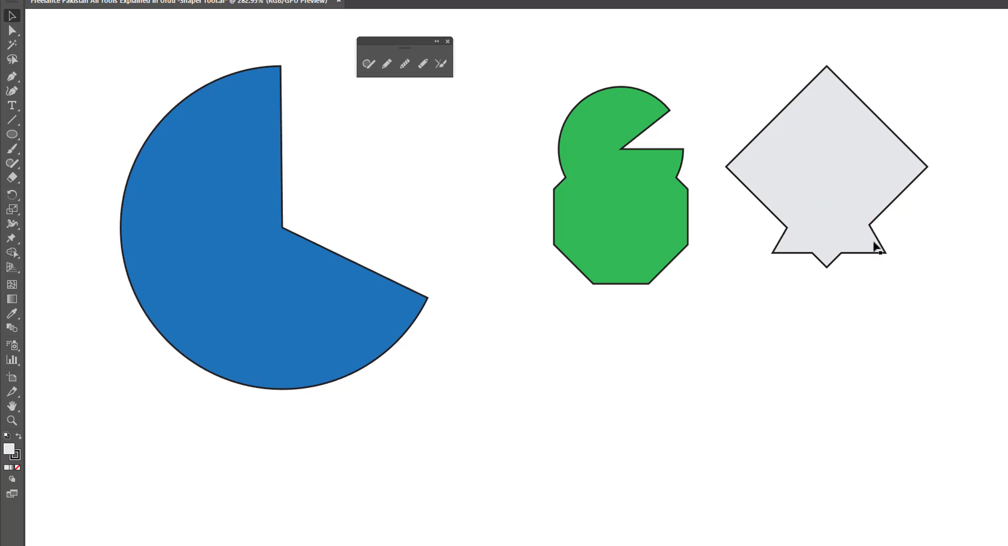
left_click(871, 171)
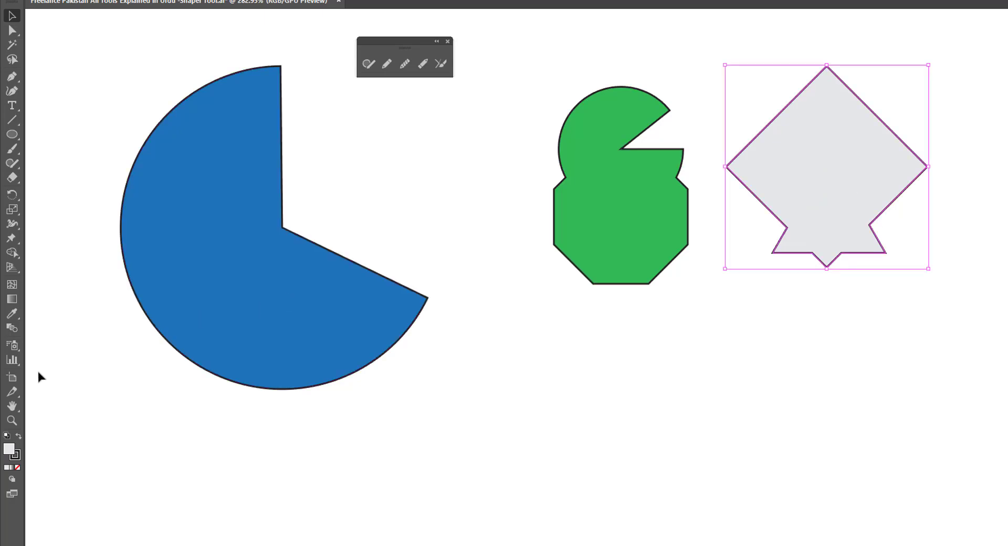
double_click(12, 450)
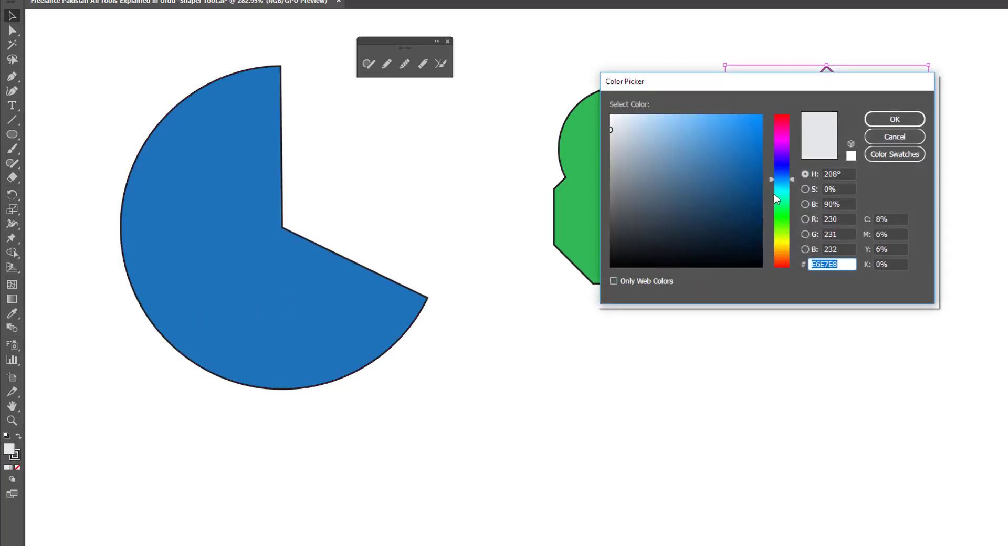
left_click(785, 142)
left_click(749, 160)
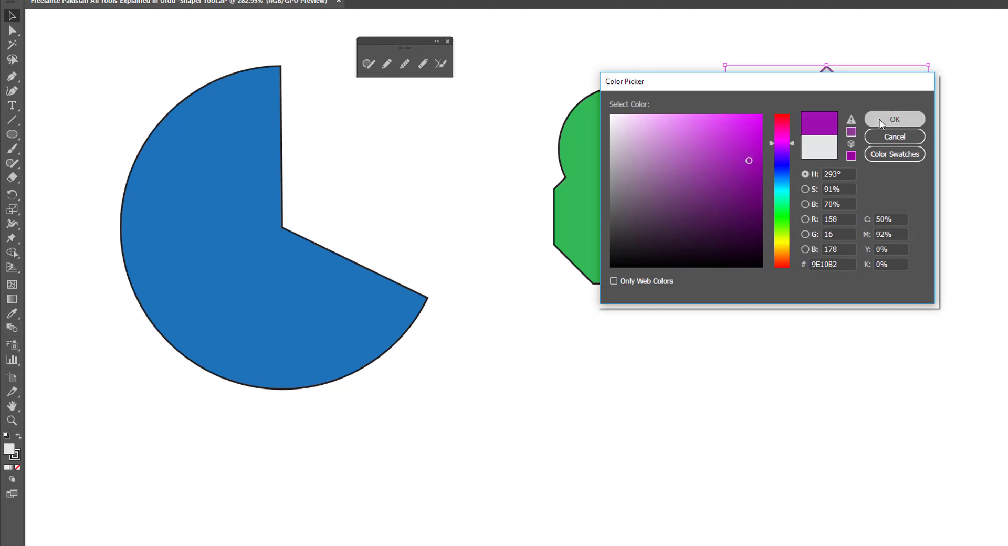
left_click(880, 119)
left_click_drag(836, 206, 827, 218)
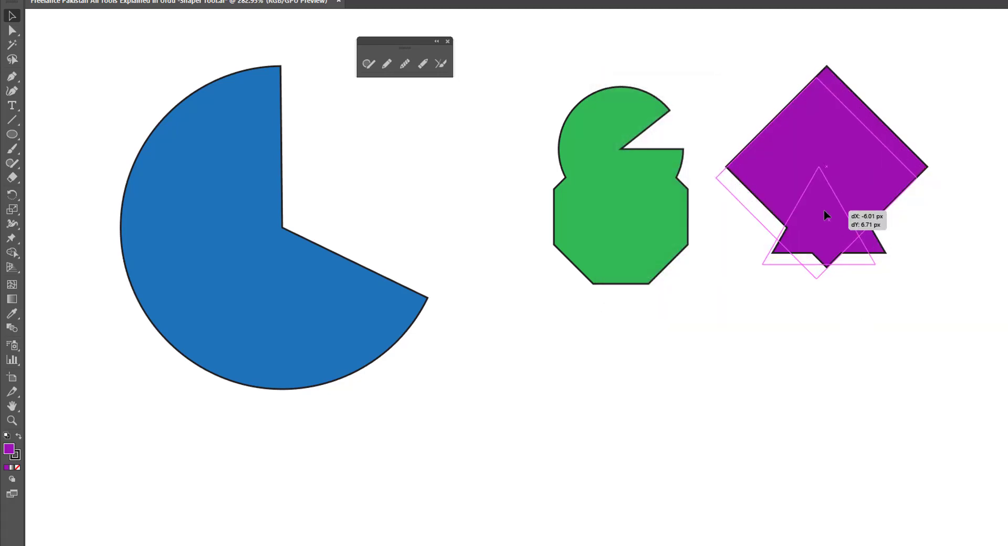
left_click(849, 310)
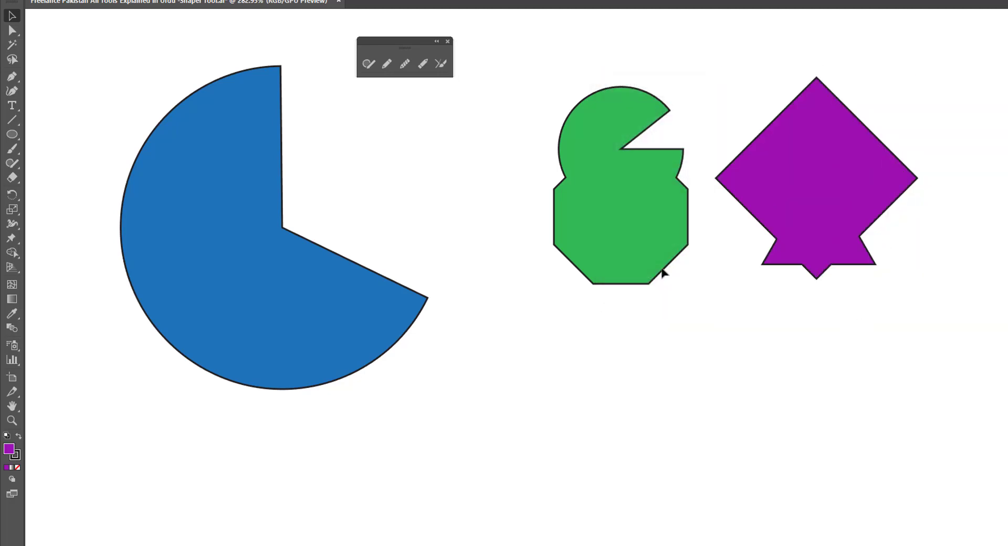
Try turning the purple shape's triangle into a hexagon, then undo back to the triangle.
left_click(370, 63)
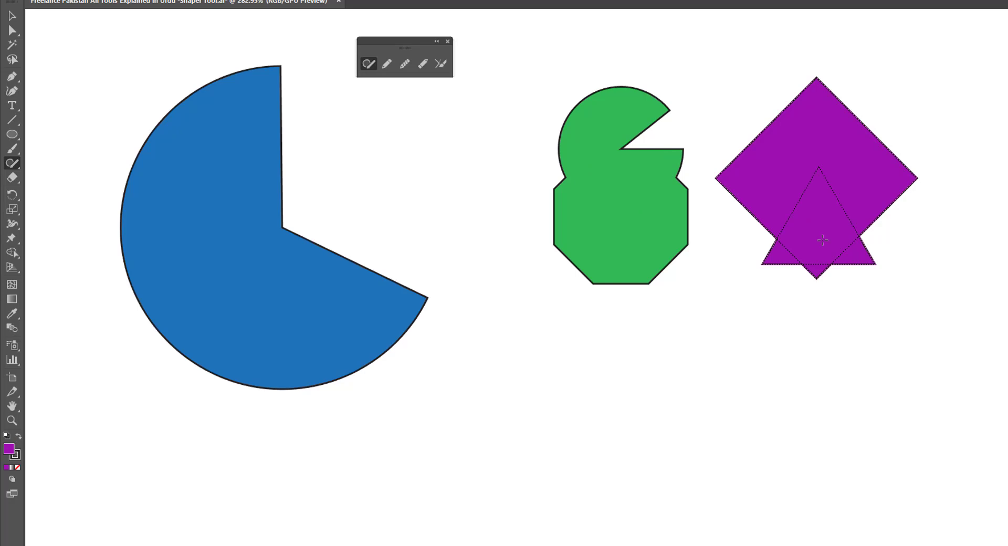
left_click(857, 257)
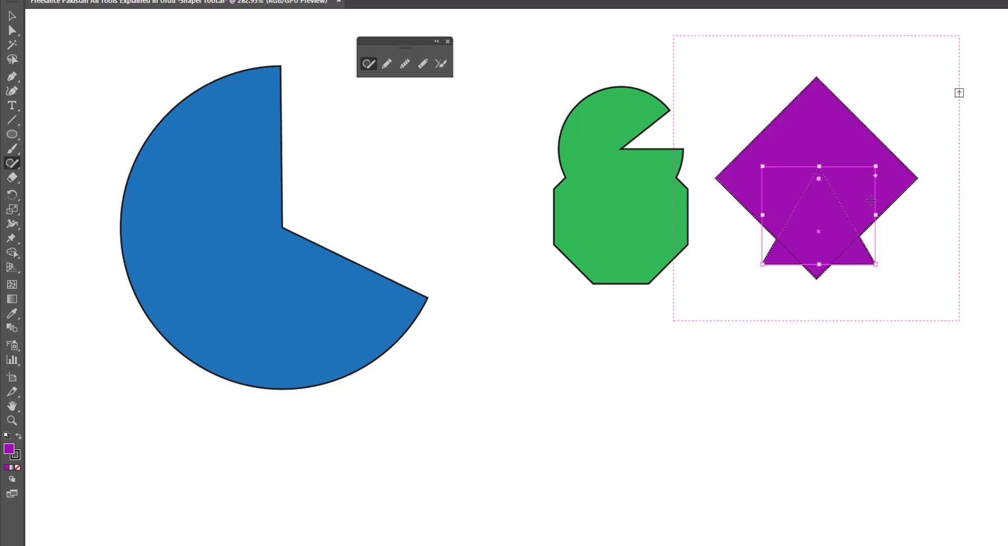
left_click_drag(875, 178, 876, 190)
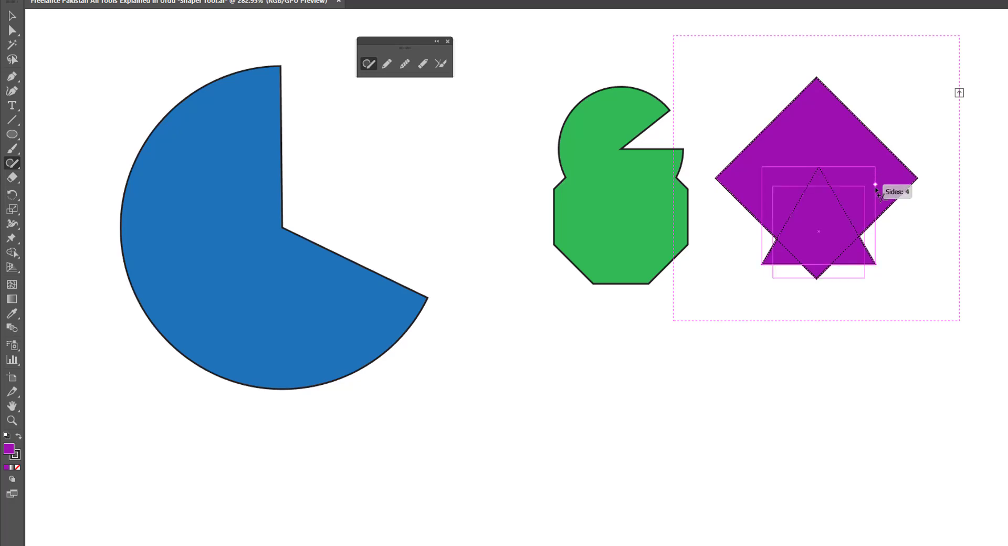
left_click_drag(875, 190, 880, 204)
left_click(928, 366)
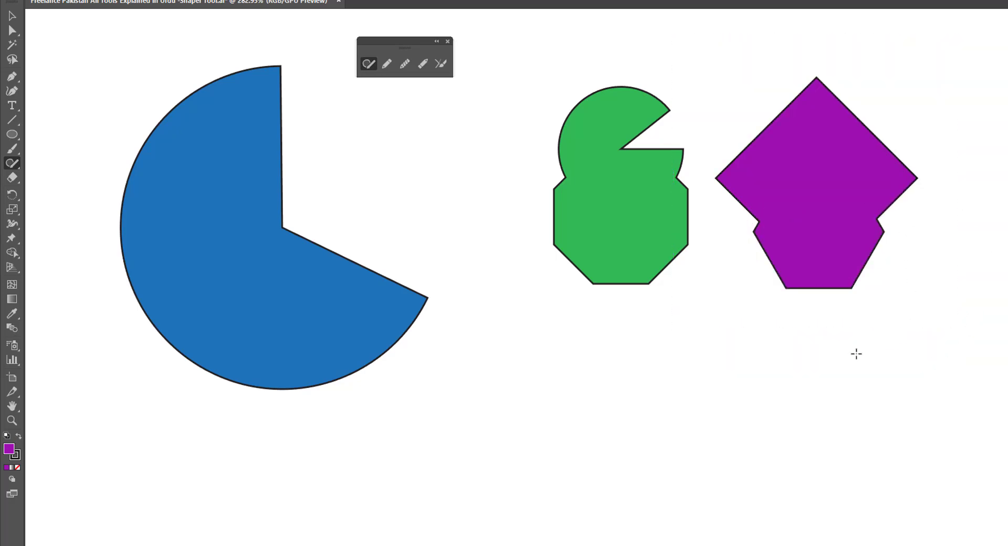
key("ctrl+z")
Set the purple shape's stroke to None, leaving only the flat purple fill.
scroll(861, 347, "down", 1)
left_click(844, 140)
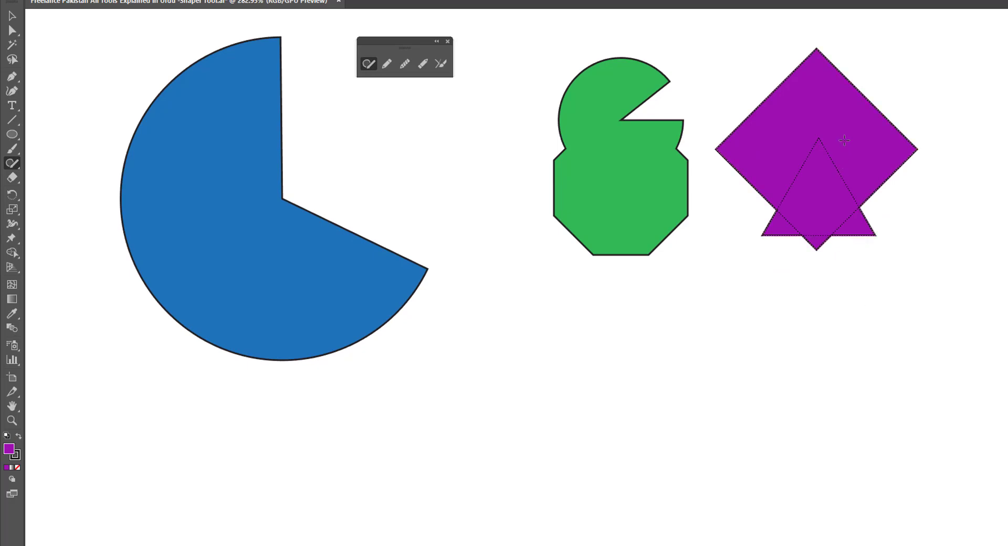
left_click(844, 140)
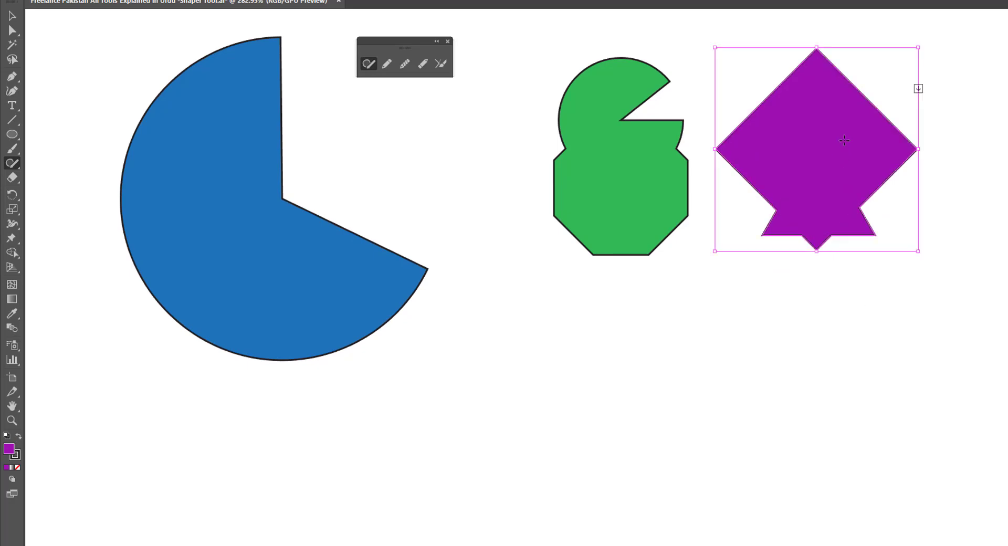
left_click(16, 455)
left_click(17, 467)
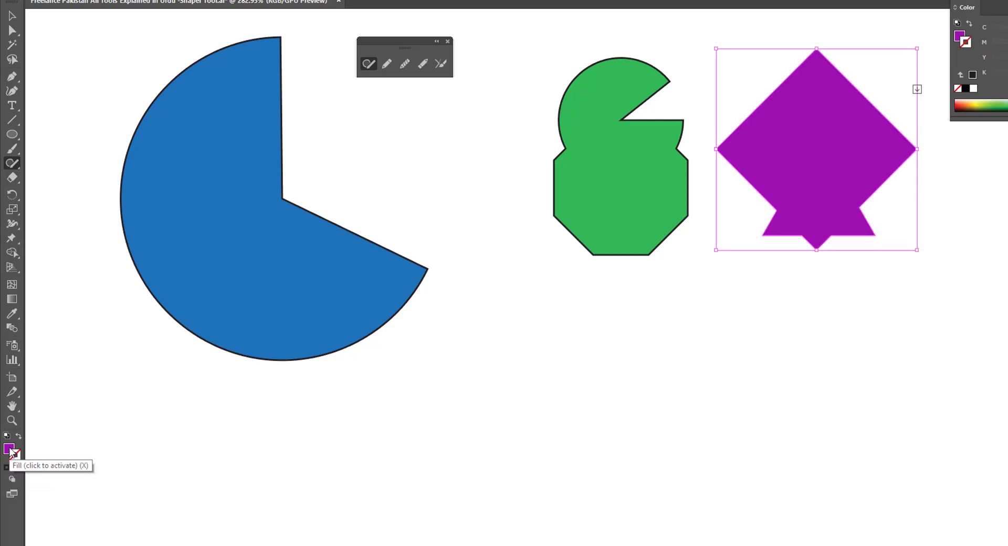
left_click(9, 448)
left_click(849, 315)
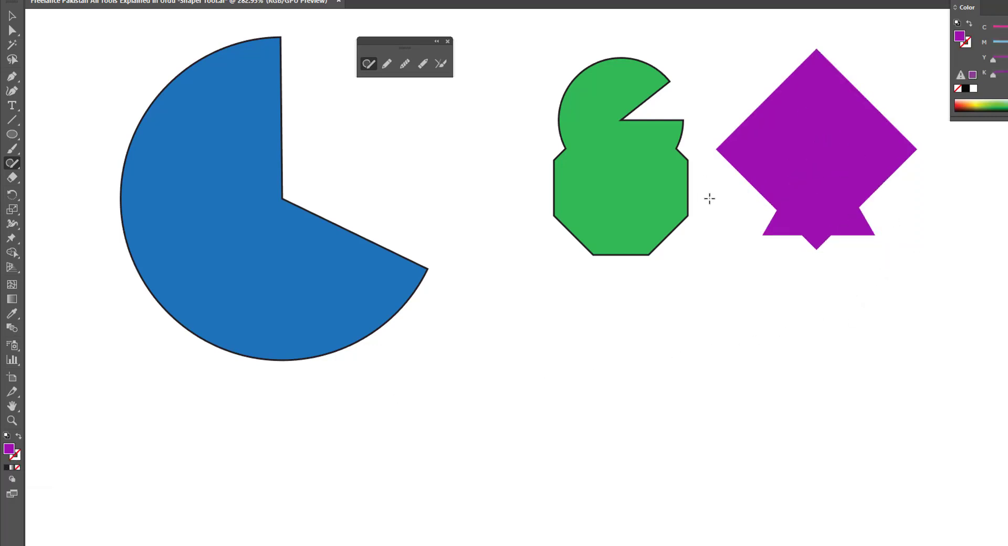
Sketch a hexagon and a wide ellipse across its top below the green shape, then combine them.
mouse_move(633, 300)
left_mouse_down()
mouse_move(662, 497)
mouse_move(709, 423)
mouse_move(704, 356)
mouse_move(629, 301)
left_mouse_up()
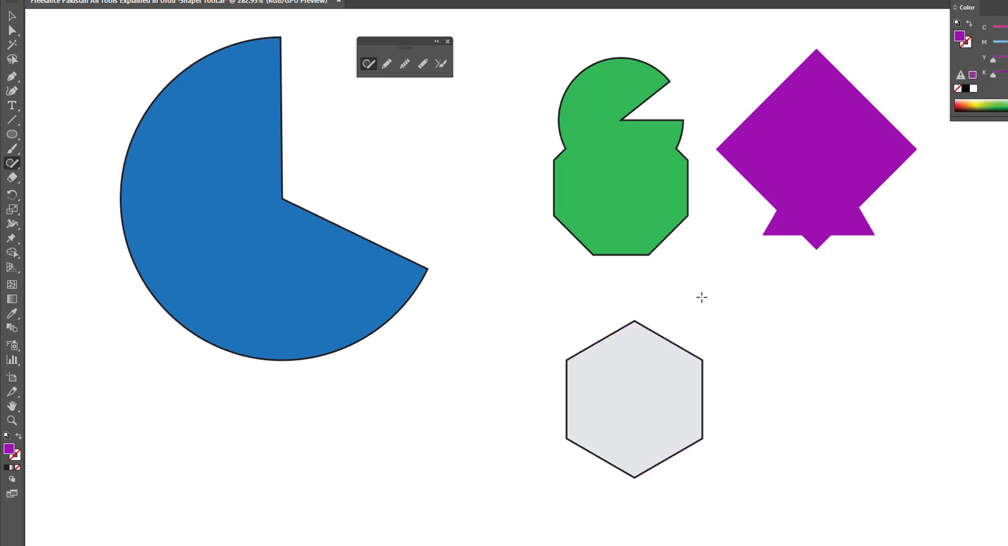
mouse_move(702, 287)
left_mouse_down()
mouse_move(682, 283)
mouse_move(497, 337)
mouse_move(711, 389)
mouse_move(731, 281)
mouse_move(668, 283)
left_mouse_up()
left_click(715, 464)
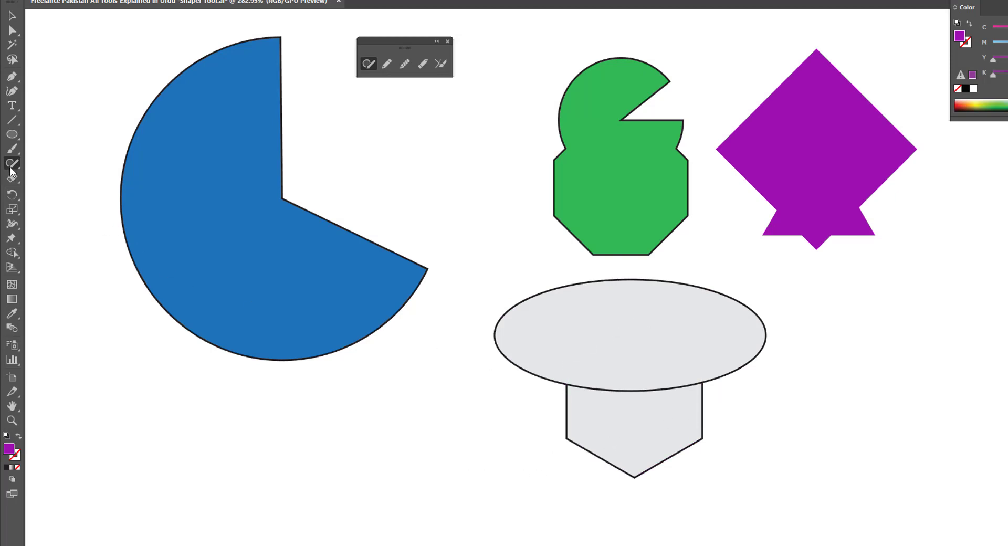
left_click_drag(635, 424, 636, 355)
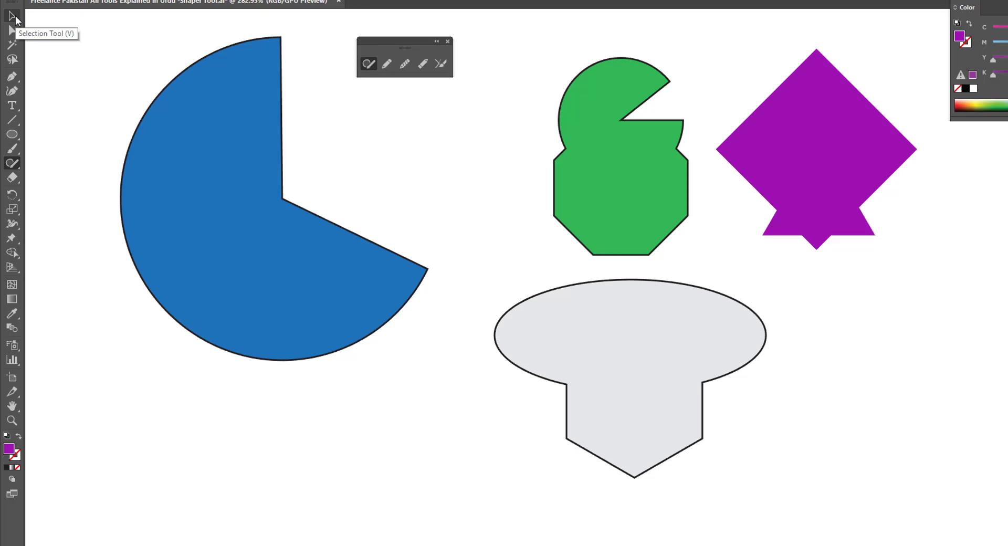
Give the merged ellipse-hexagon shape a saturated orange fill and deselect it.
left_click(529, 317)
double_click(8, 449)
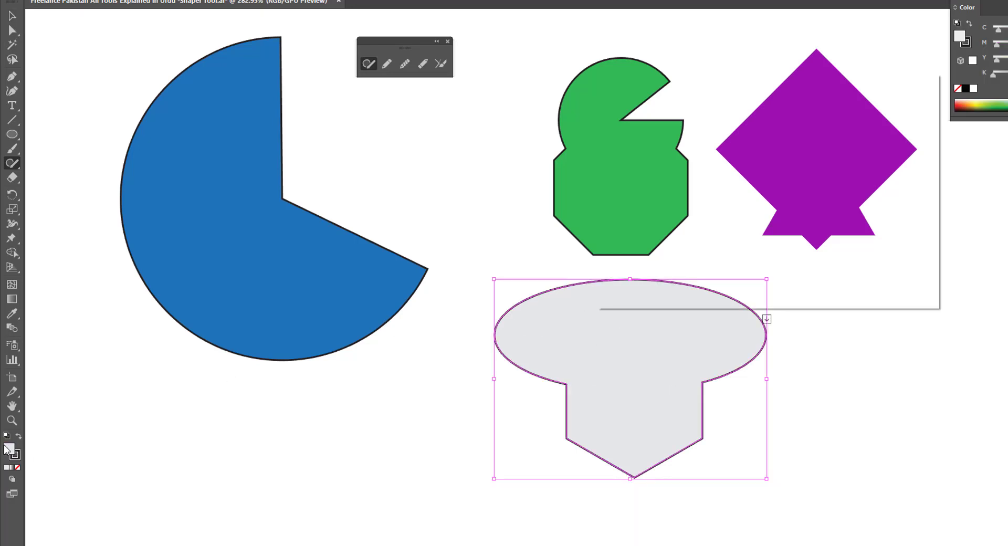
left_click_drag(784, 222, 782, 253)
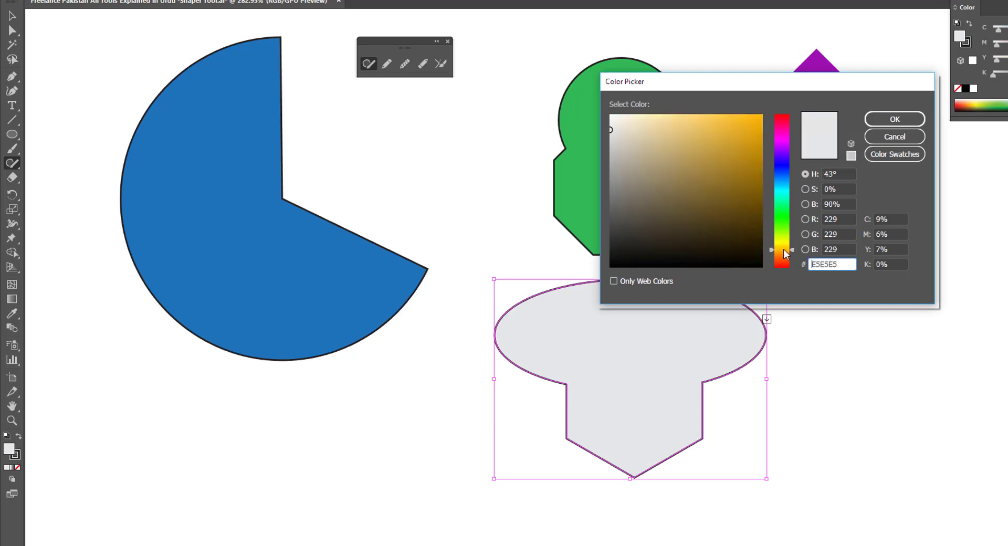
left_click_drag(742, 192, 755, 136)
left_click(895, 119)
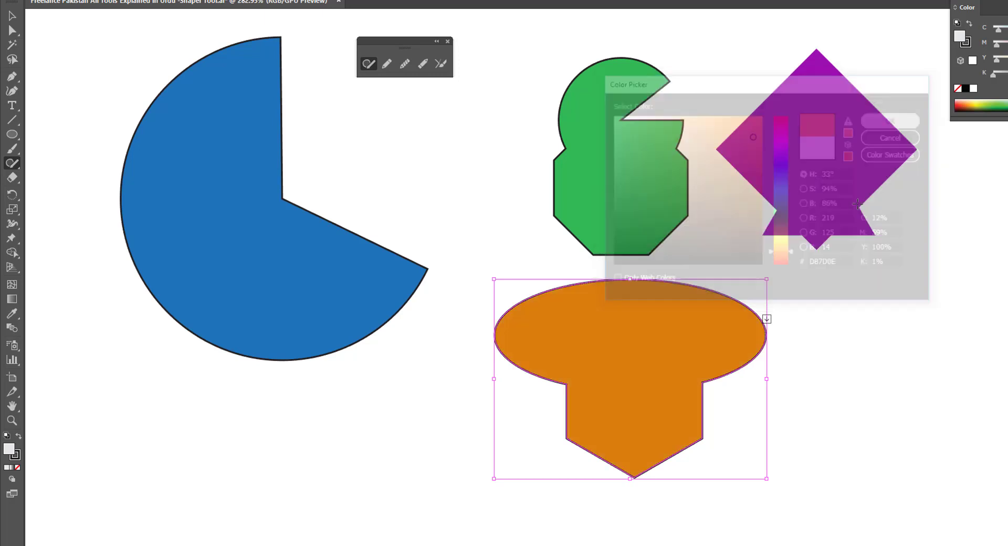
left_click(840, 348)
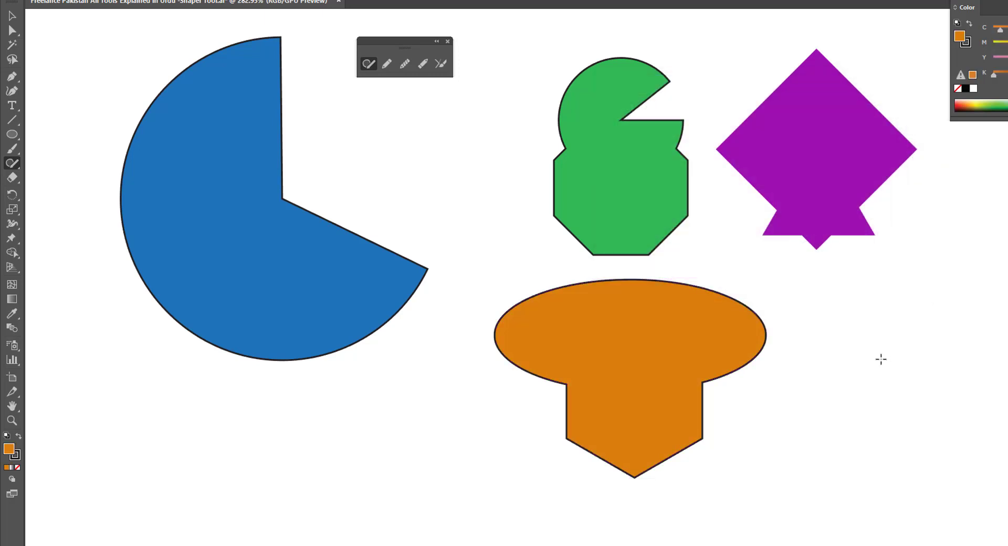
key("v")
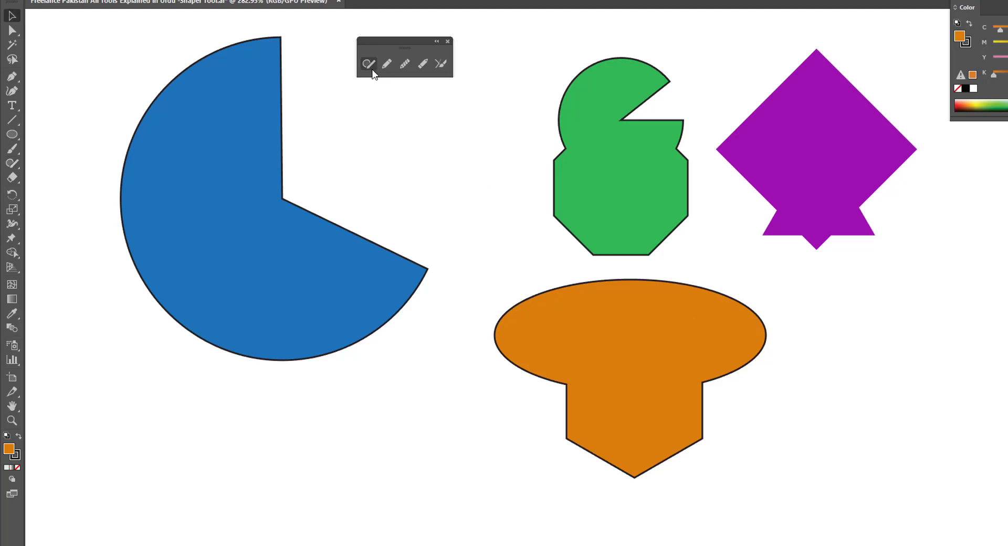